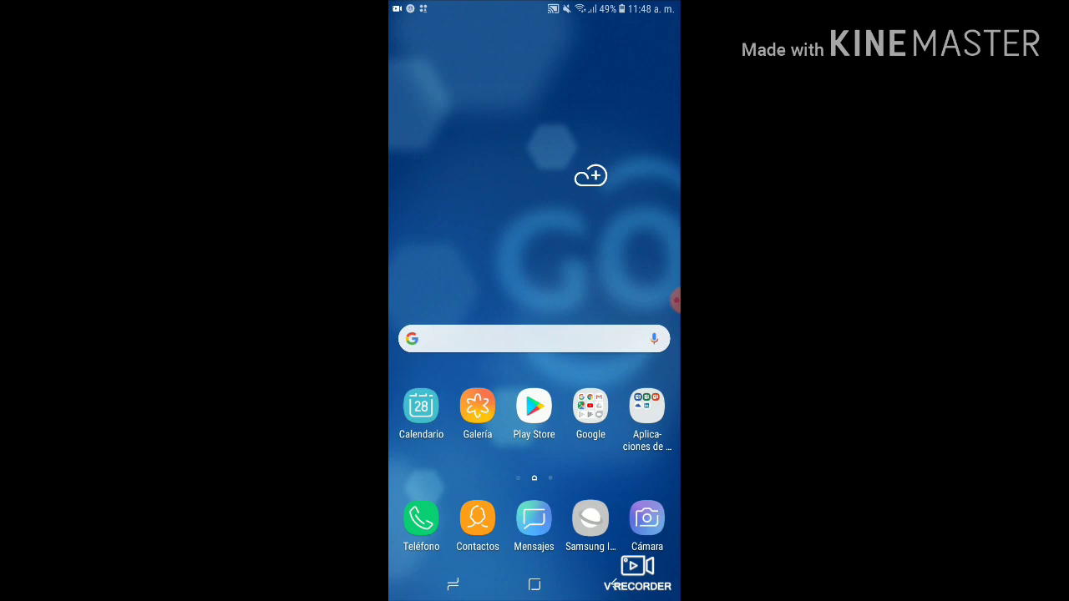
Open Magisk Manager from the phone's app list and accept the additional installation that Magisk requires
drag(534, 467, 535, 208)
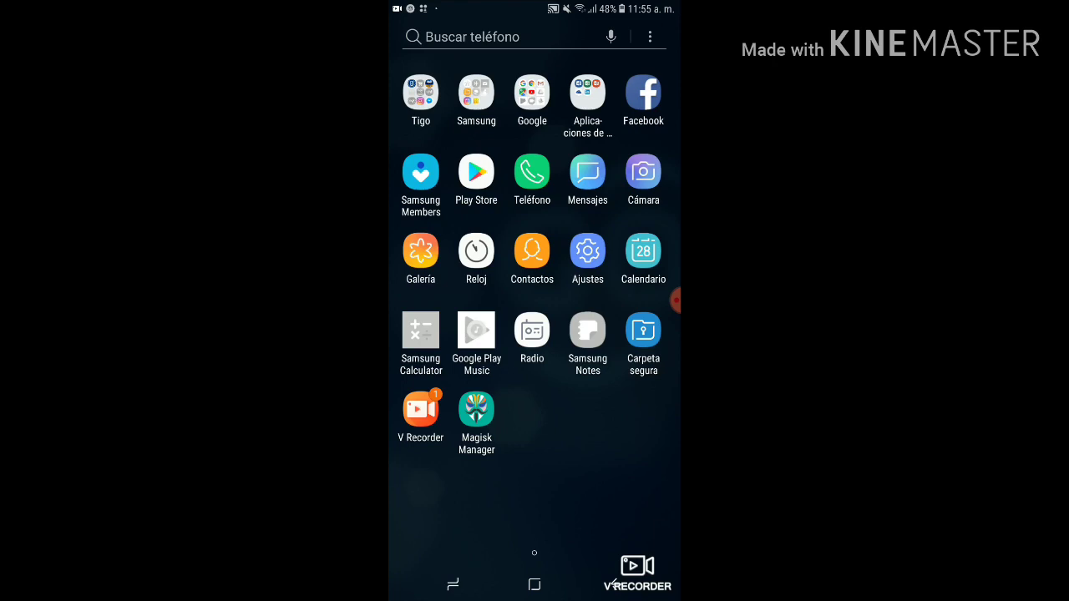
click(476, 410)
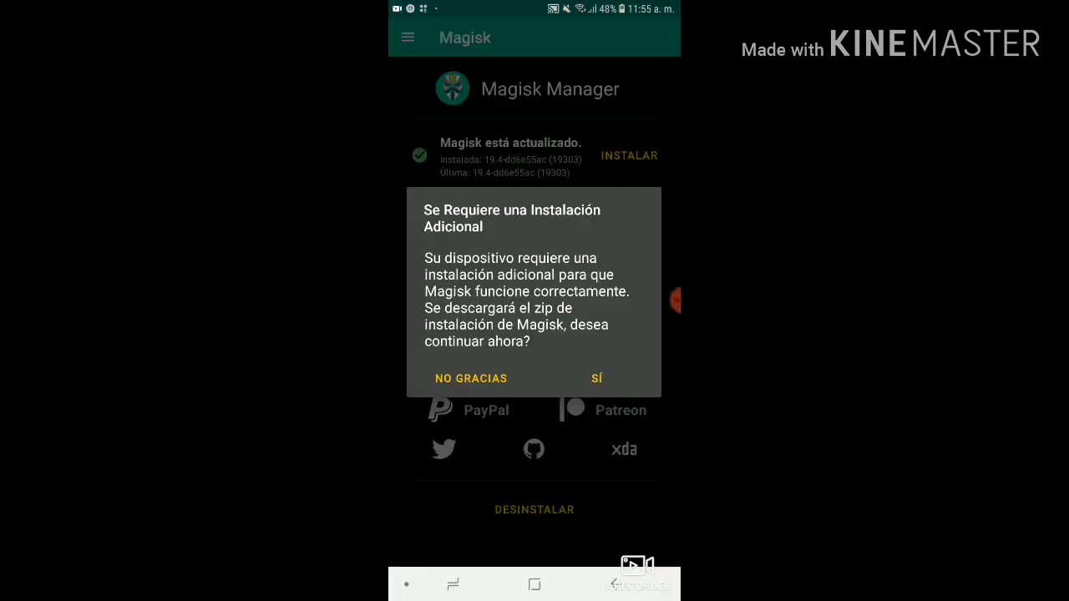
click(596, 378)
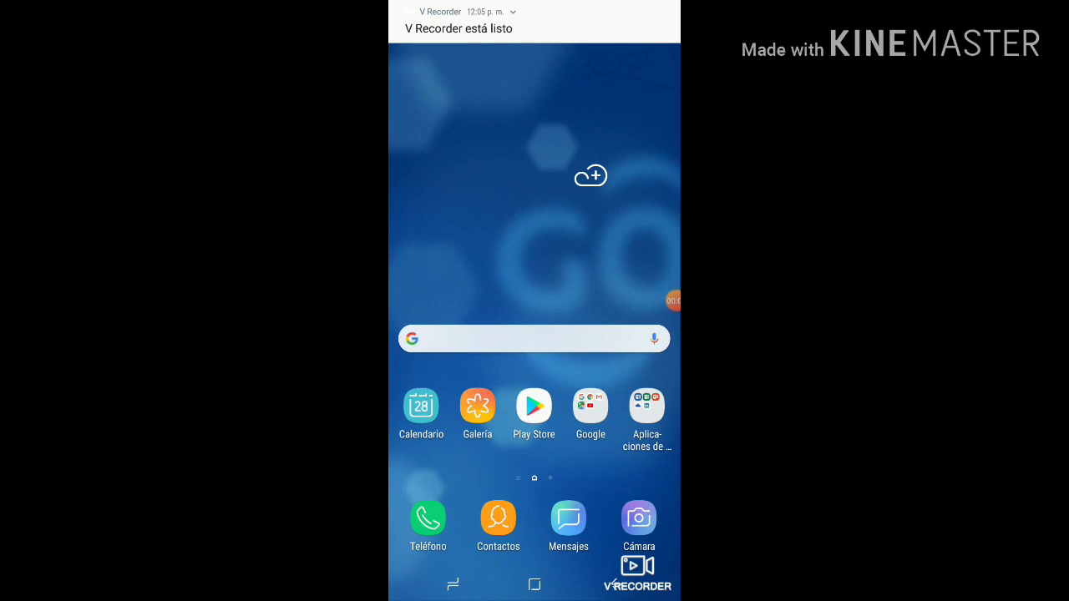
Reopen Magisk Manager, check the update status of Magisk and the manager, and return to the home screen
drag(535, 468, 535, 208)
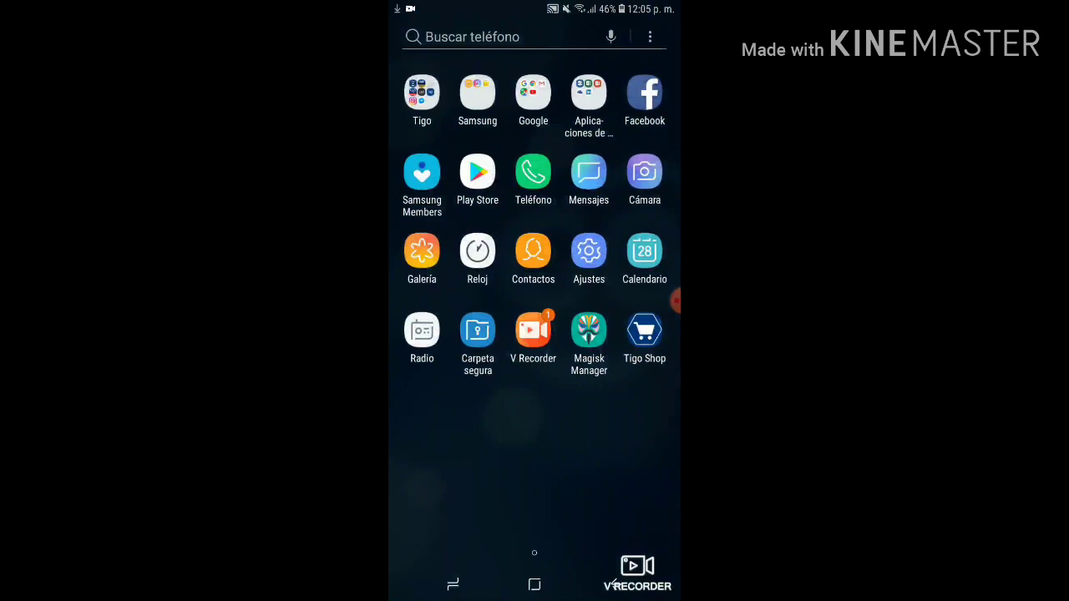
click(589, 330)
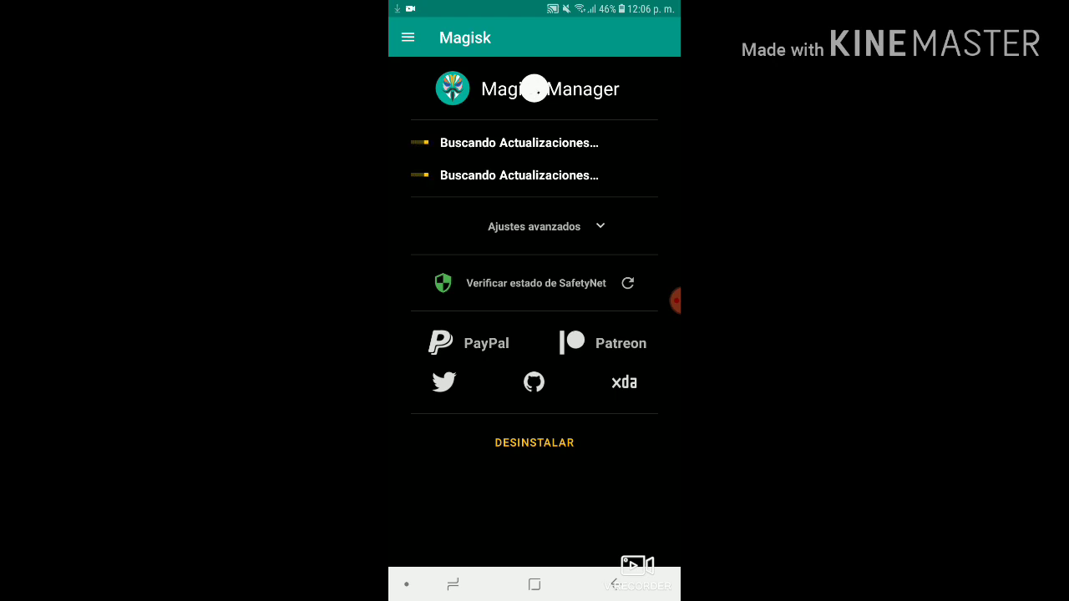
click(677, 301)
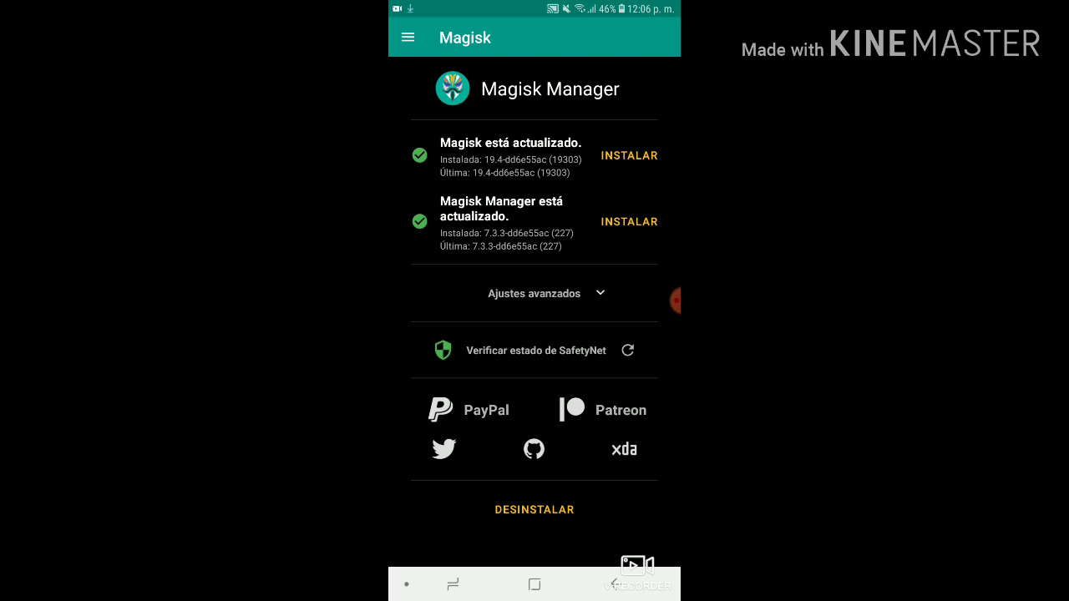
click(534, 584)
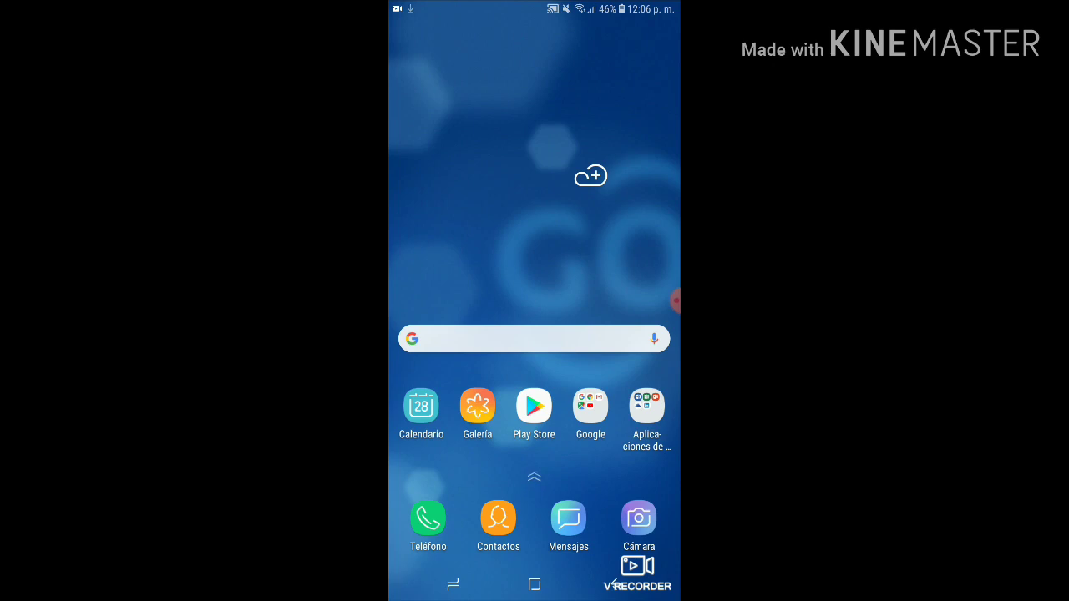
click(677, 301)
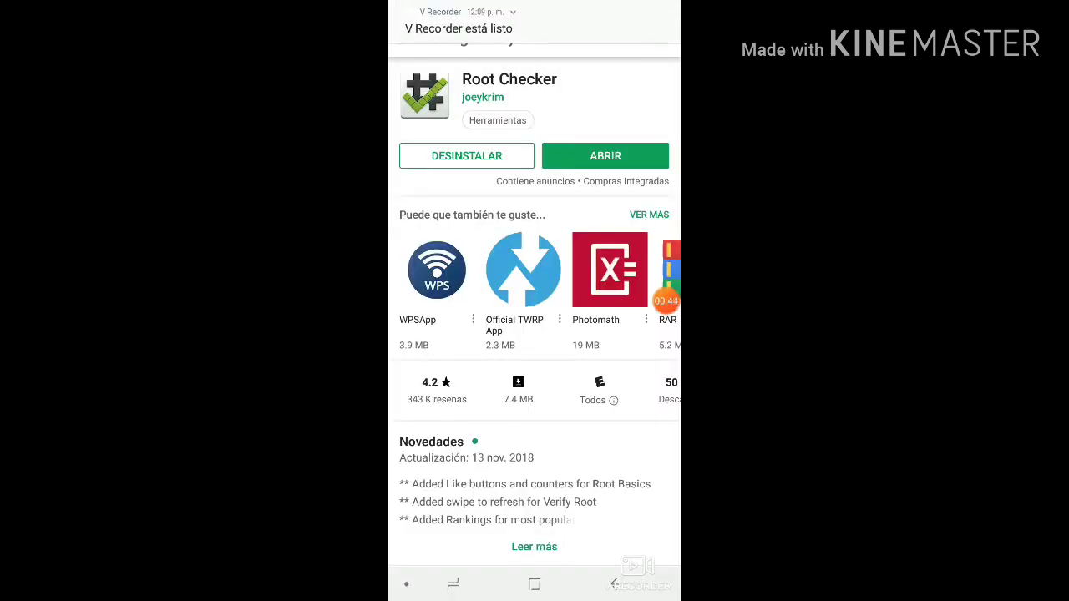
Verify the phone's root access with Root Checker Basic, permanently granting its superuser request, and return to the home screen
click(606, 155)
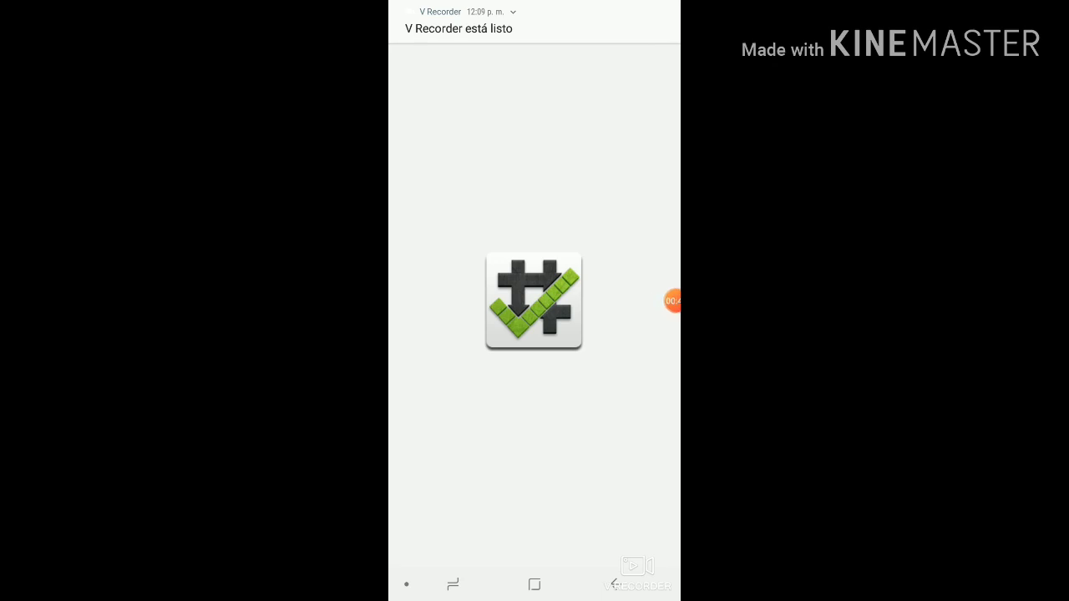
click(618, 438)
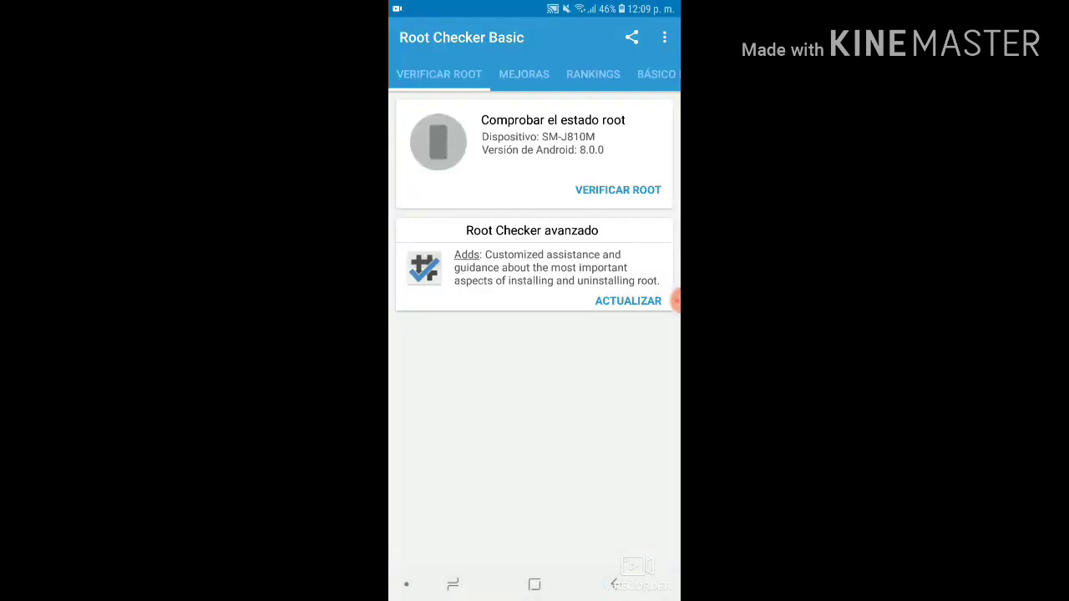
click(618, 189)
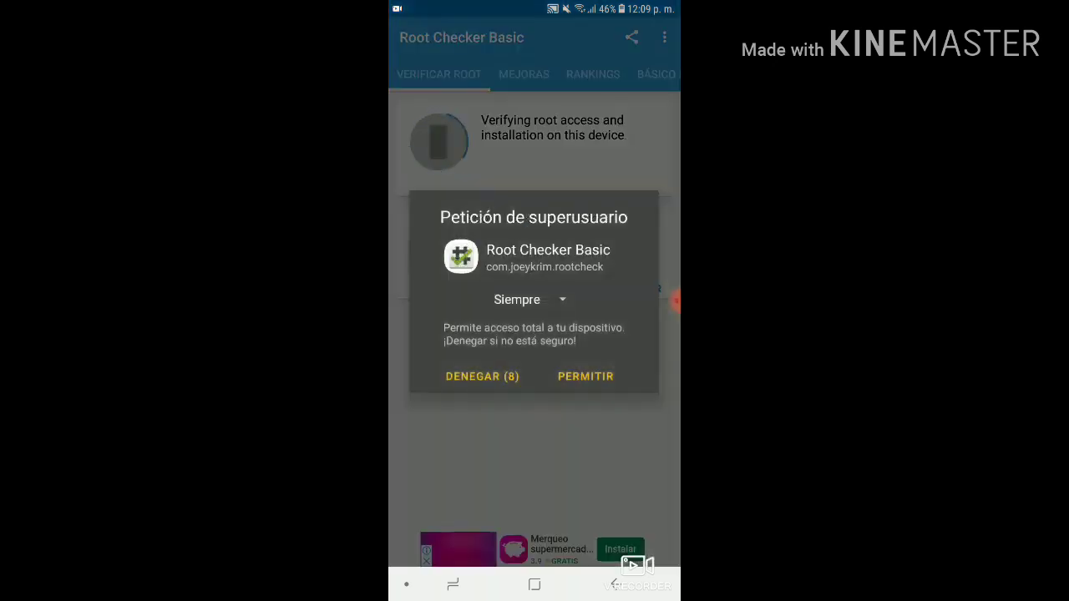
click(587, 375)
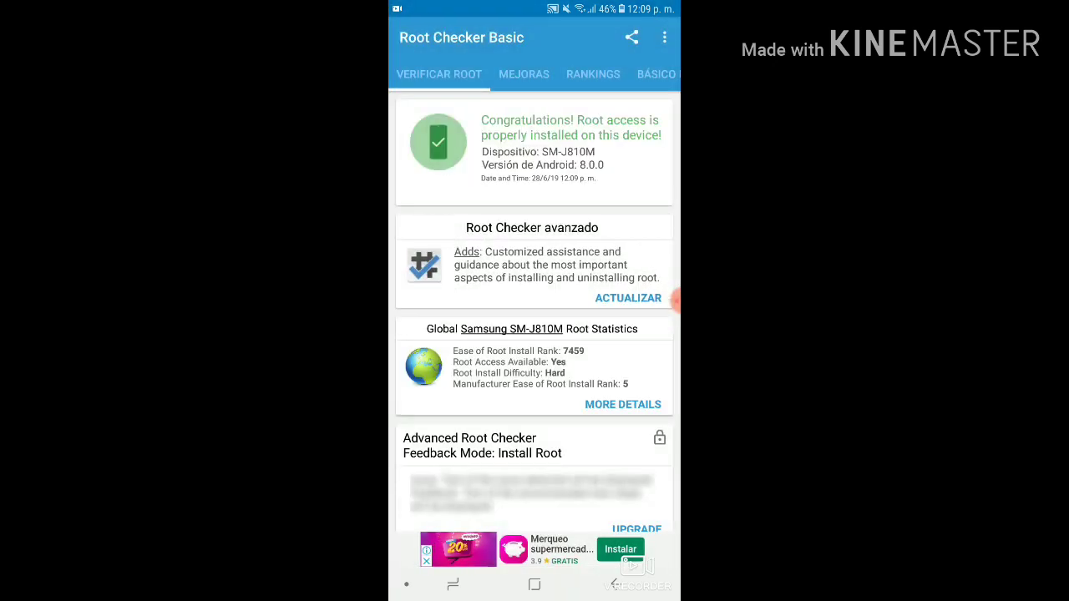
click(534, 585)
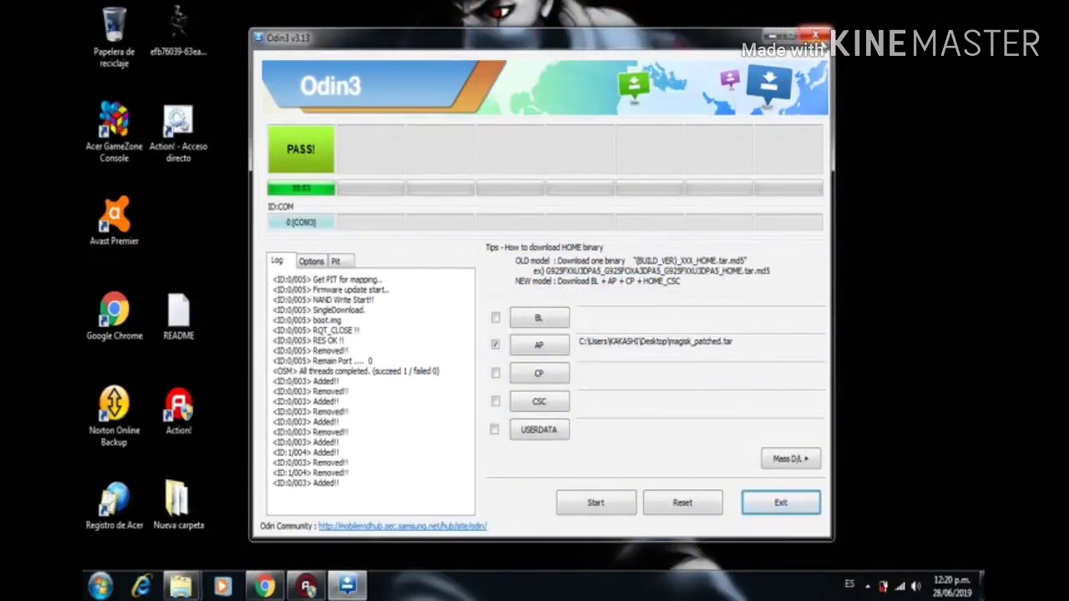
Close Odin3 and the open Odin3-v3.13.1 and Escritorio folder windows on the PC
click(816, 37)
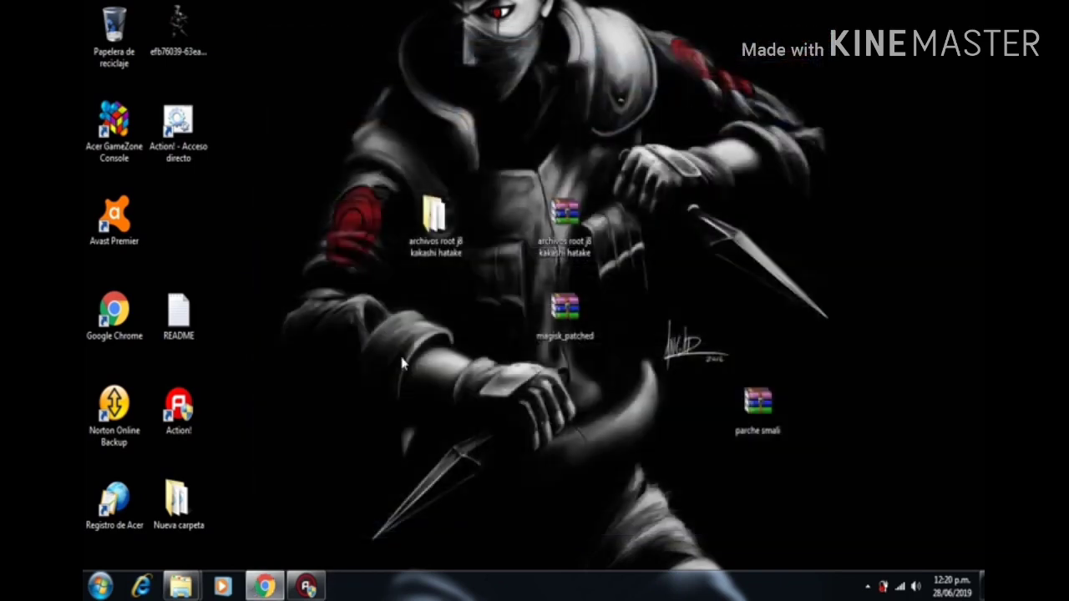
mouse_move(181, 585)
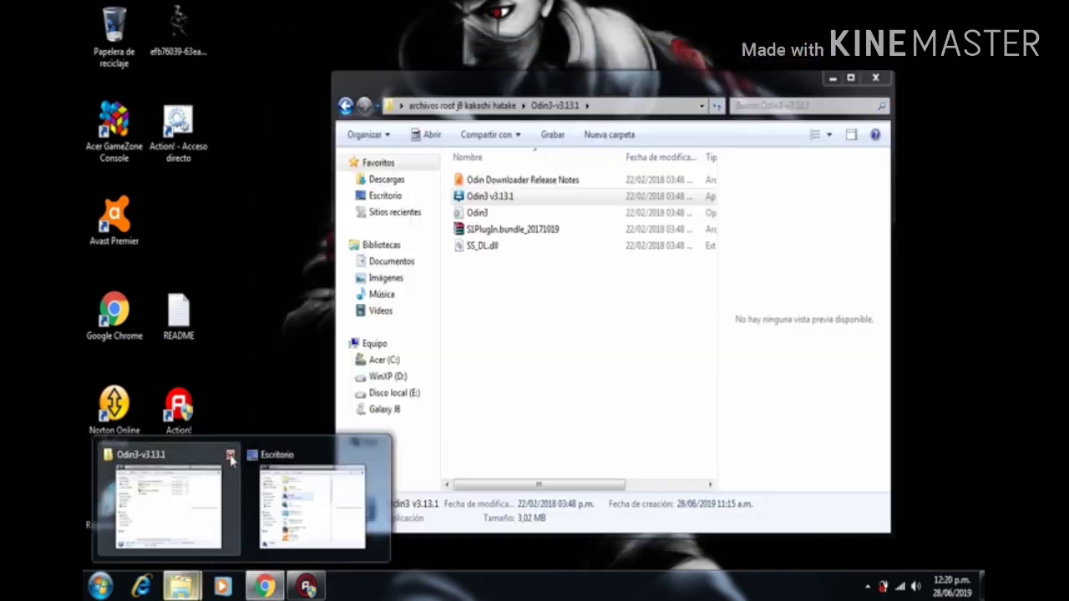
click(232, 456)
click(244, 456)
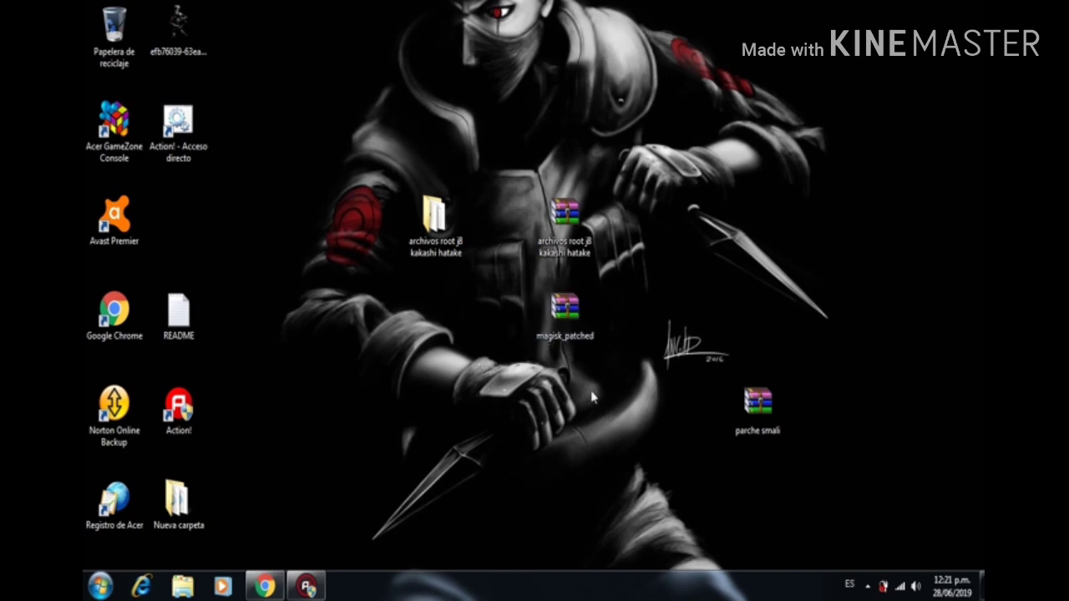
Permanently delete the "archivos root j8 kakashi hatake" folder and archive and the magisk_patched archive from the desktop
drag(596, 392, 406, 194)
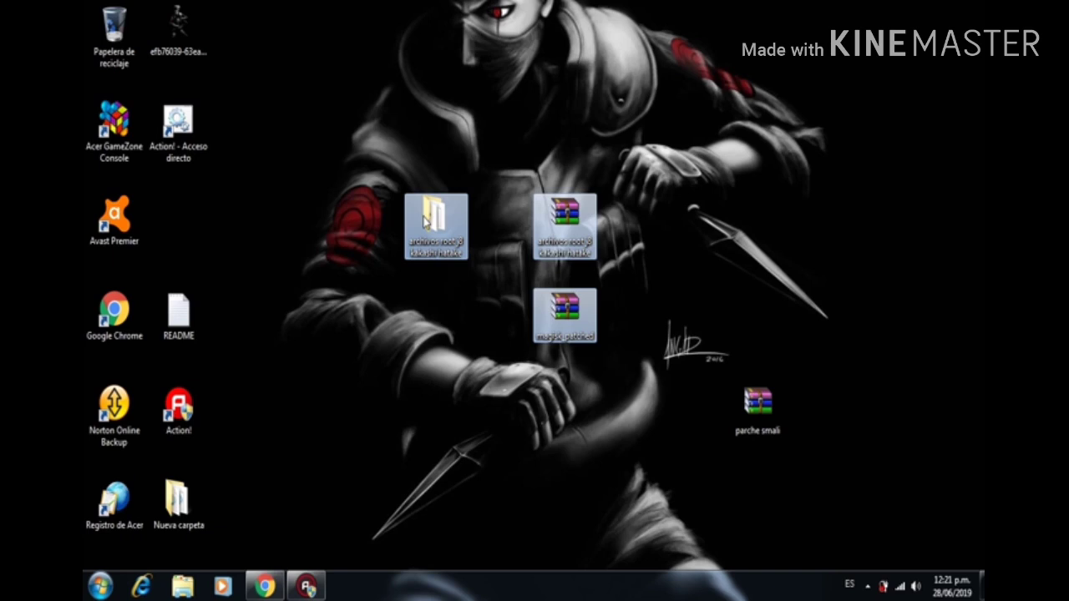
key(shift+Delete)
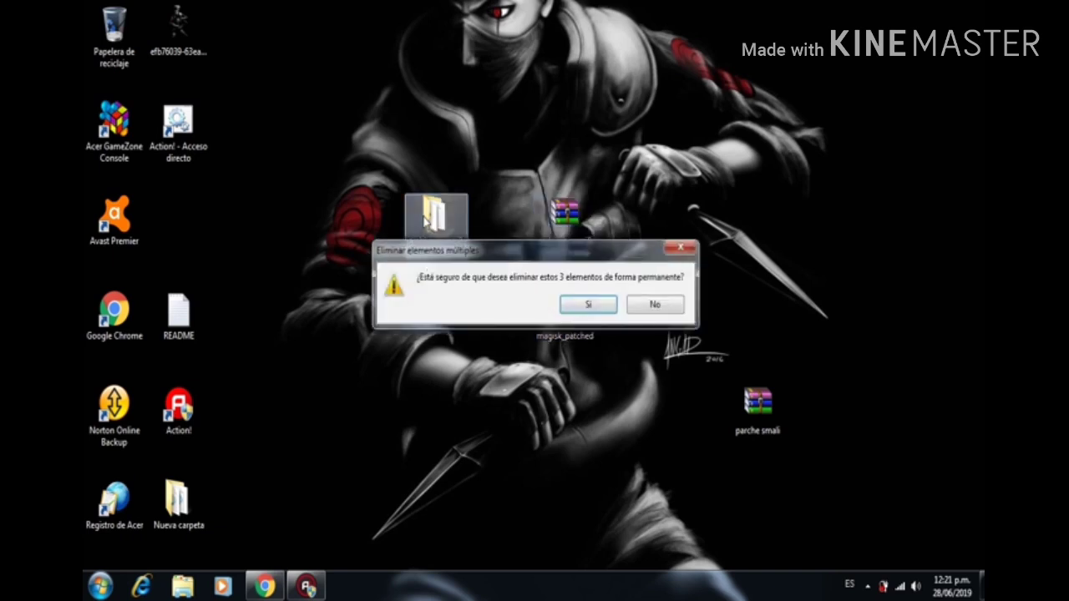
click(582, 306)
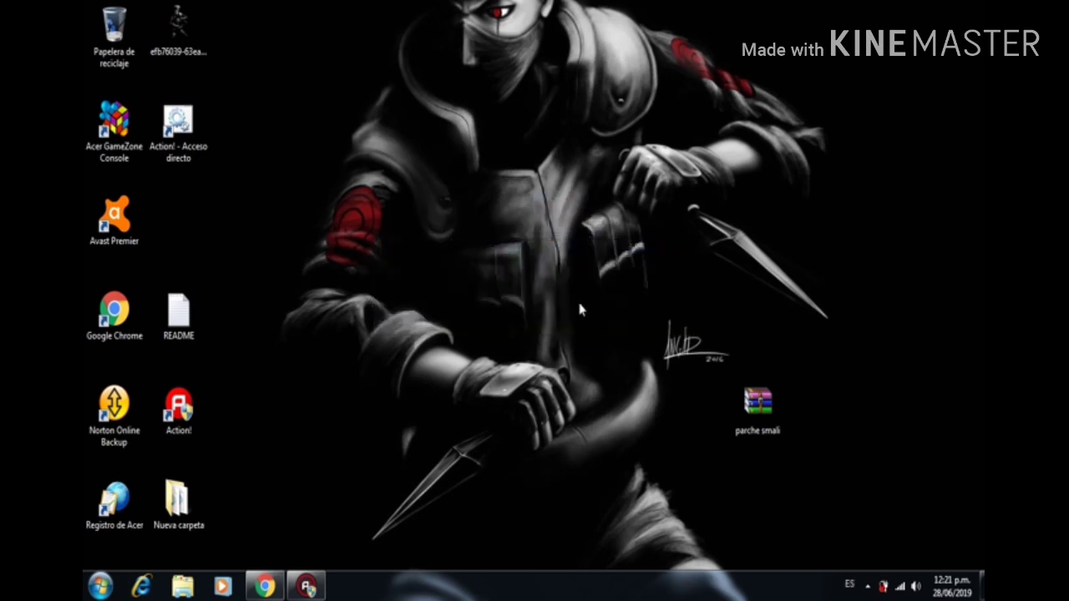
Switch to Chrome, show the java.com download page and accept all its cookies
click(265, 586)
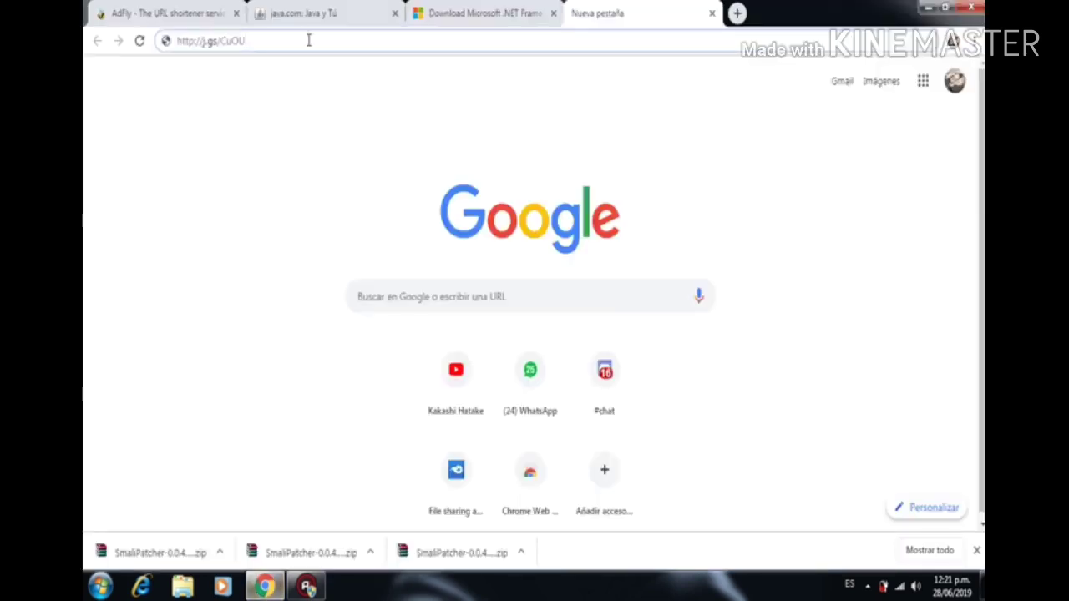
click(312, 10)
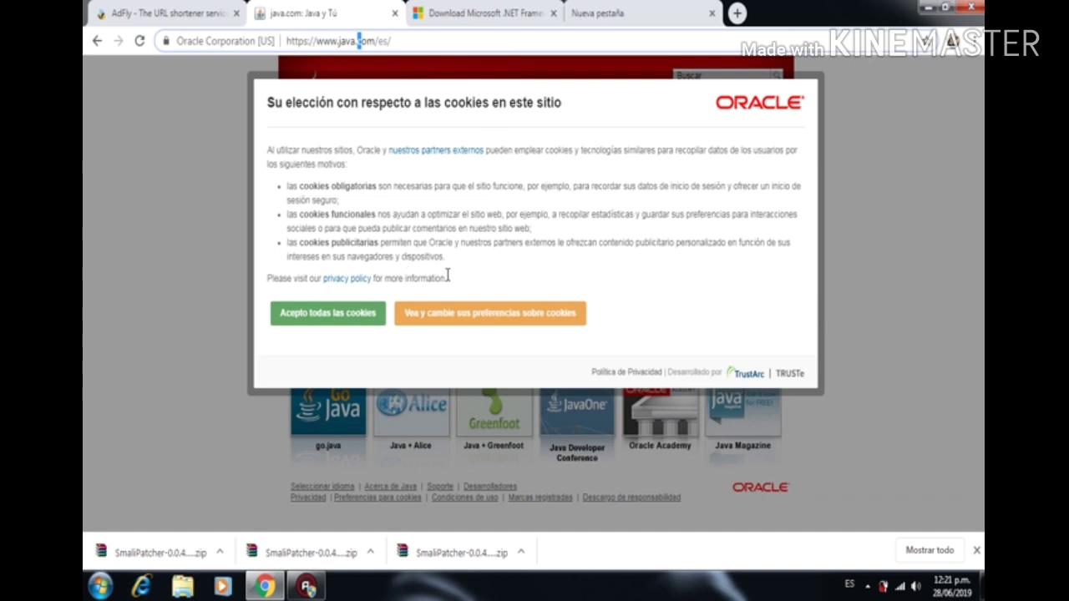
click(330, 316)
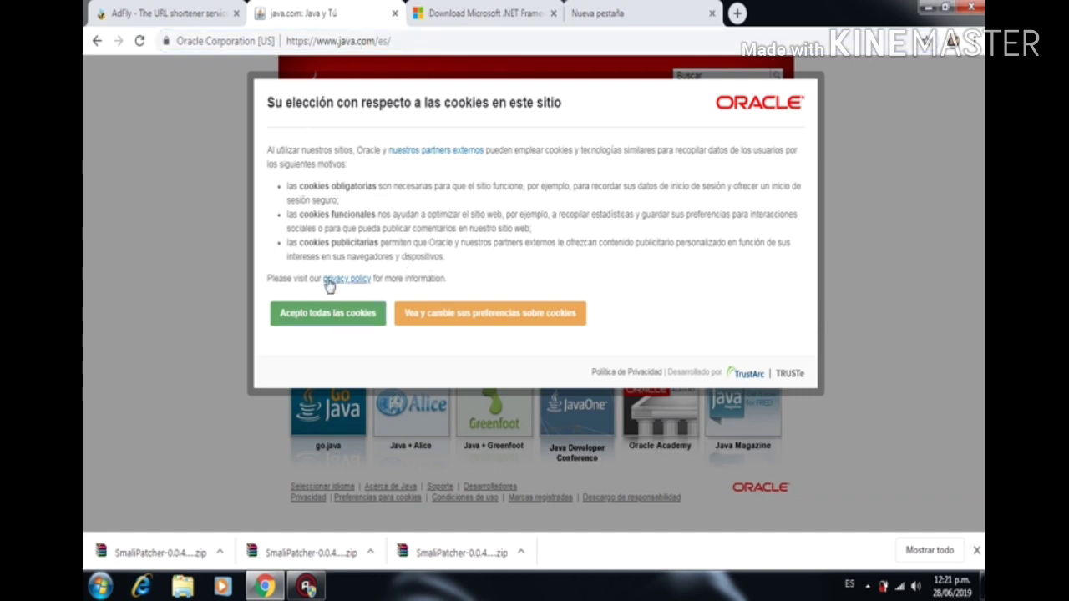
click(321, 309)
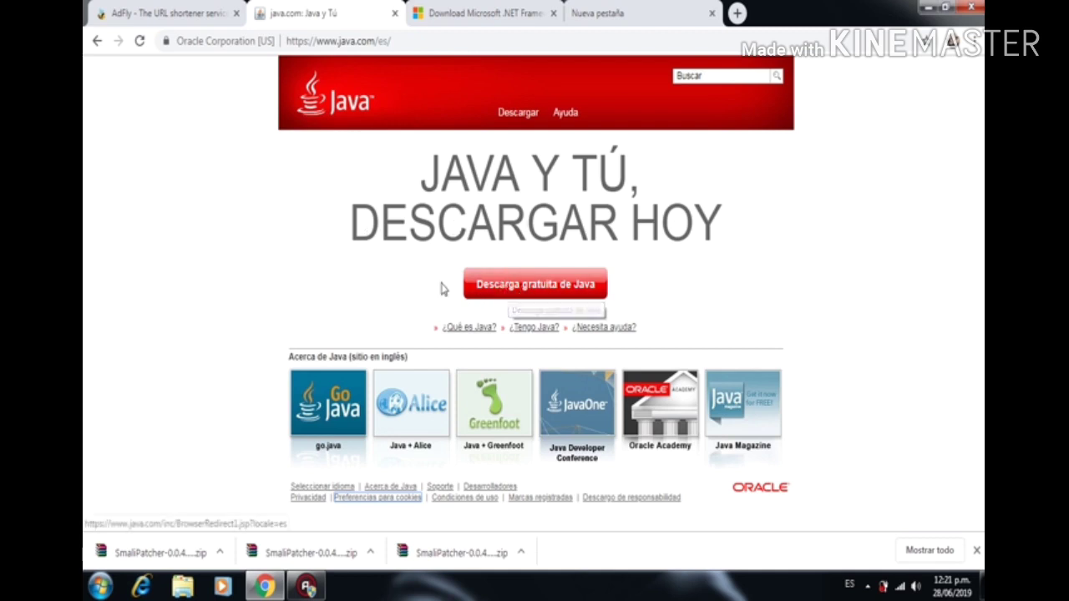
Examine Microsoft's download page for the .NET Framework 4.7.1 offline installer
click(461, 15)
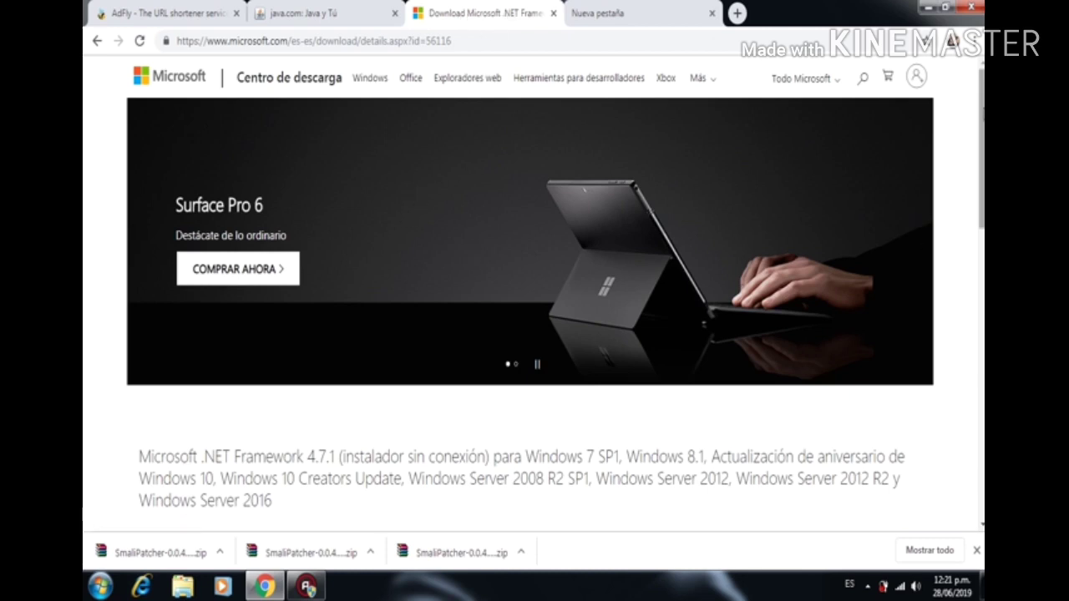
scroll(938, 225, down, 3)
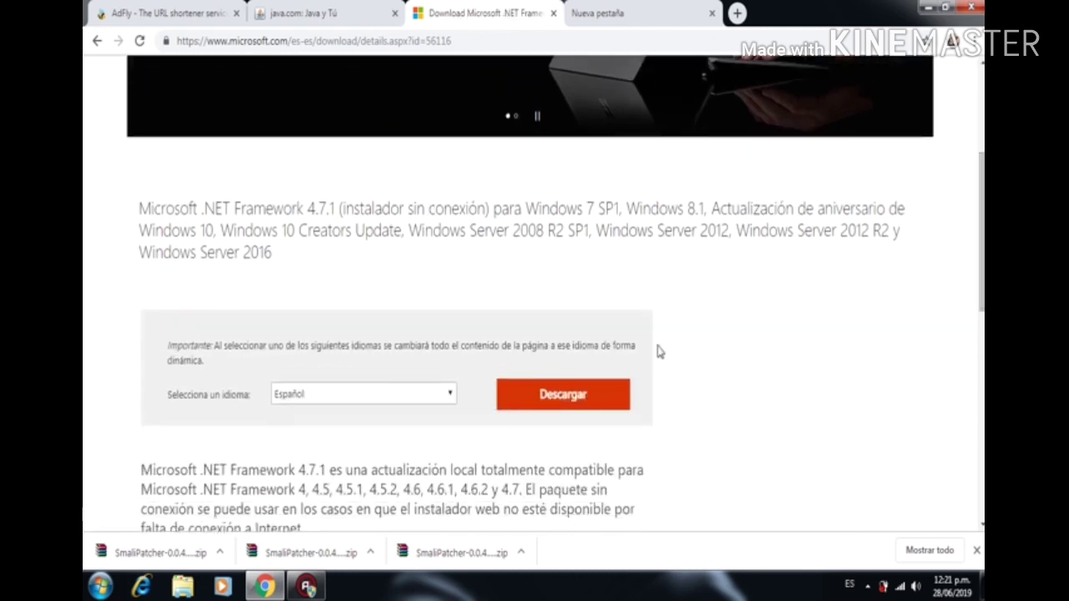
scroll(530, 293, up, 2)
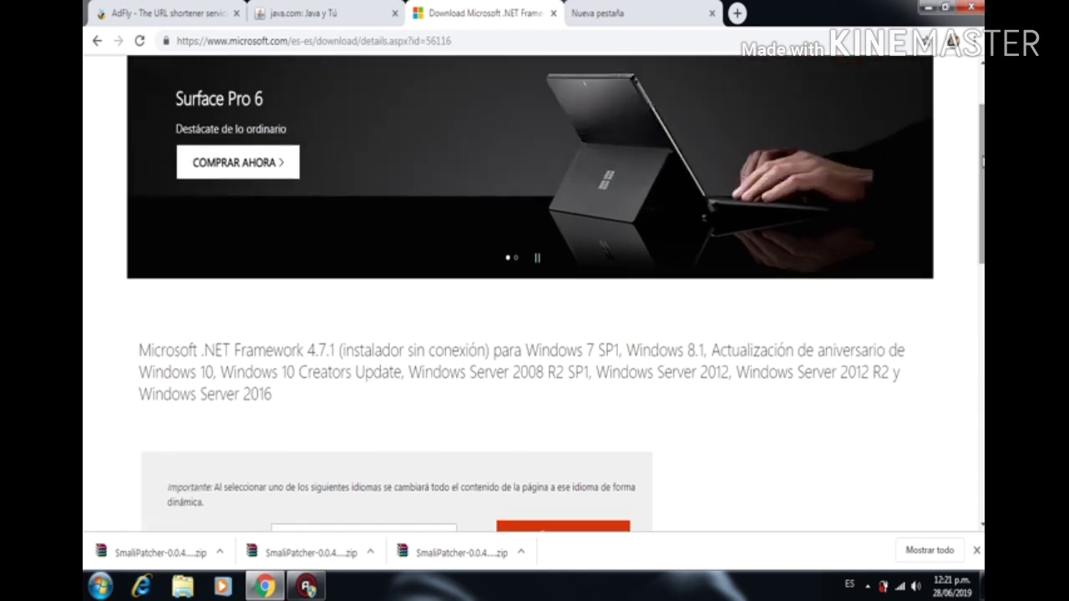
click(623, 10)
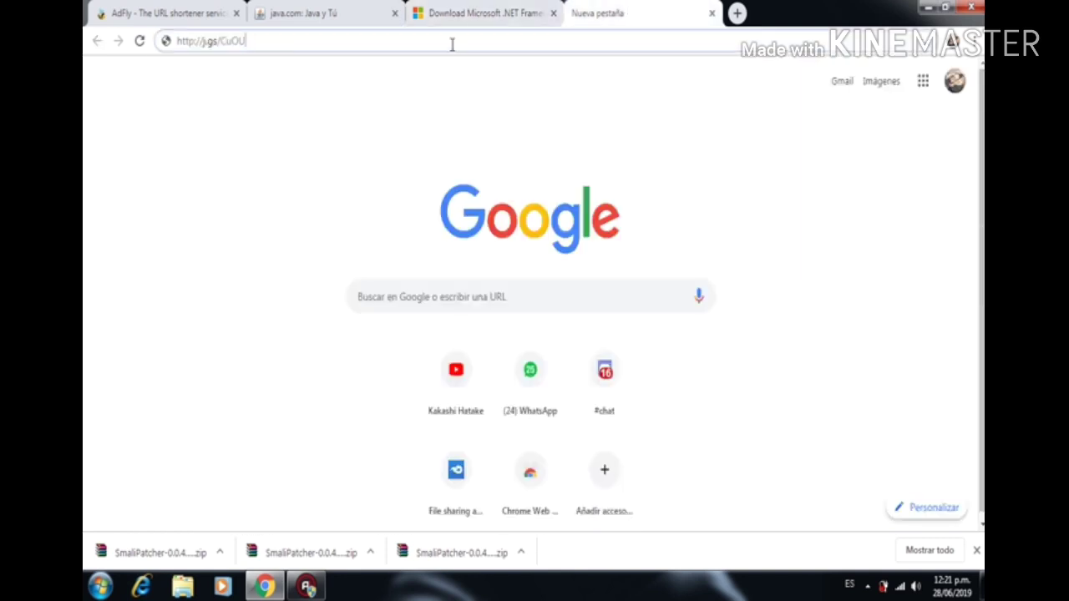
key(Return)
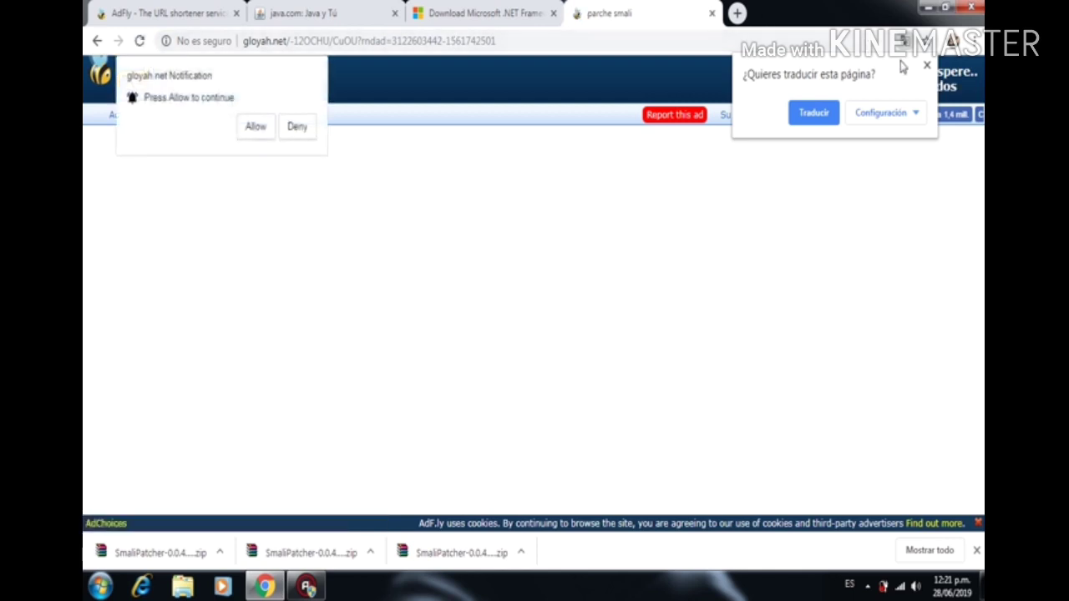
click(926, 65)
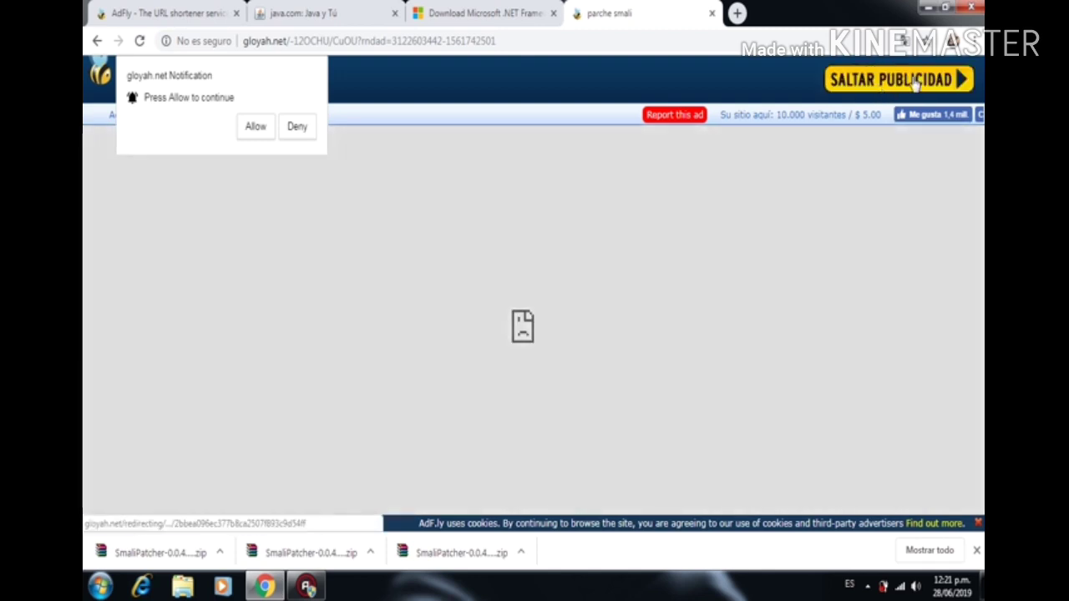
click(914, 81)
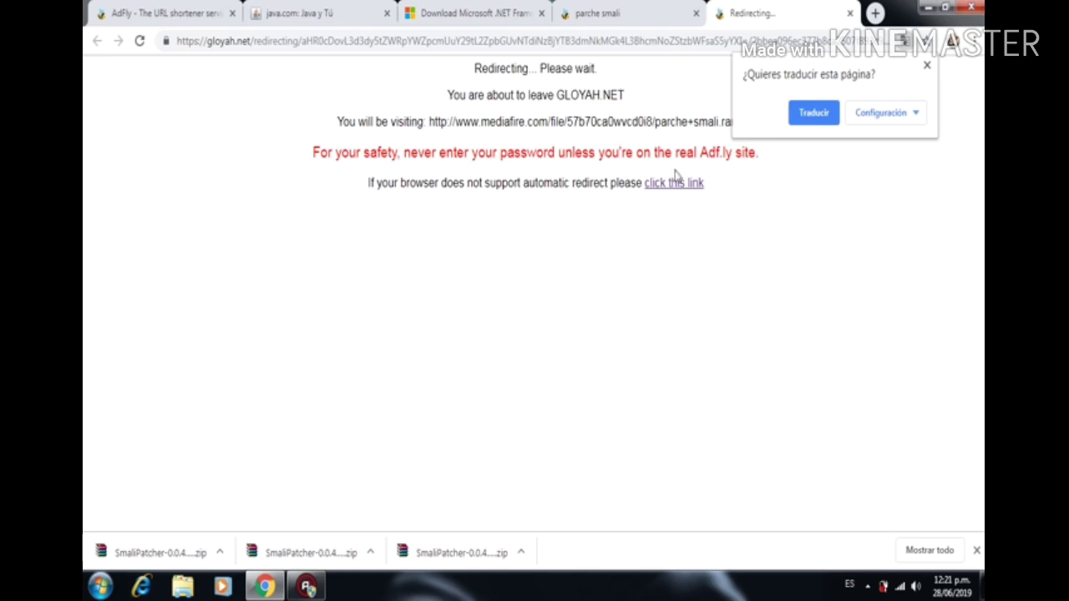
click(674, 183)
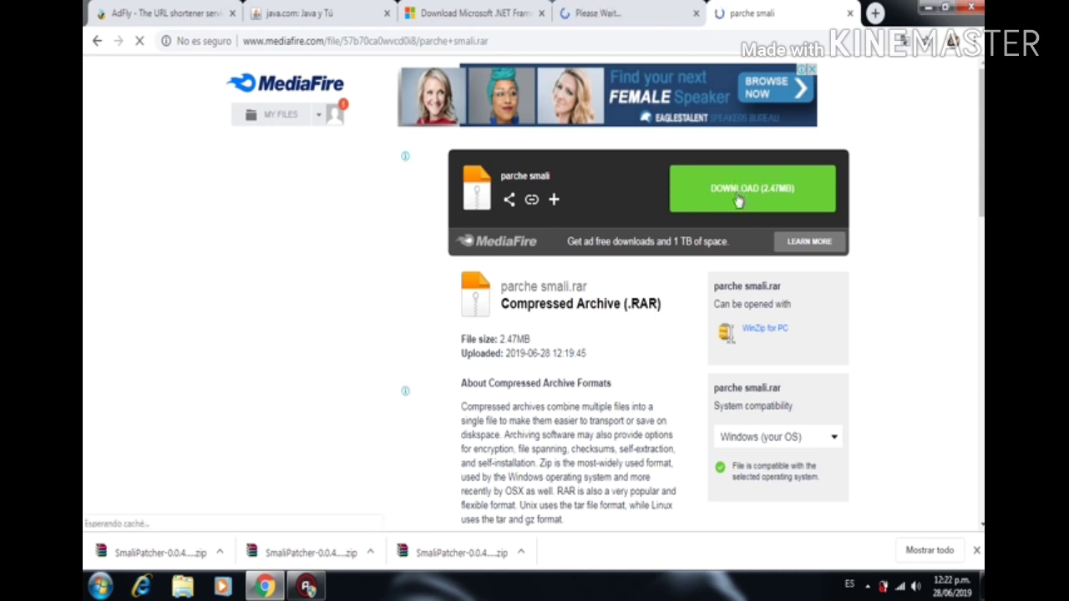
Minimize the browser and check the installed programs list for Java and the Microsoft .NET Framework language pack
click(929, 8)
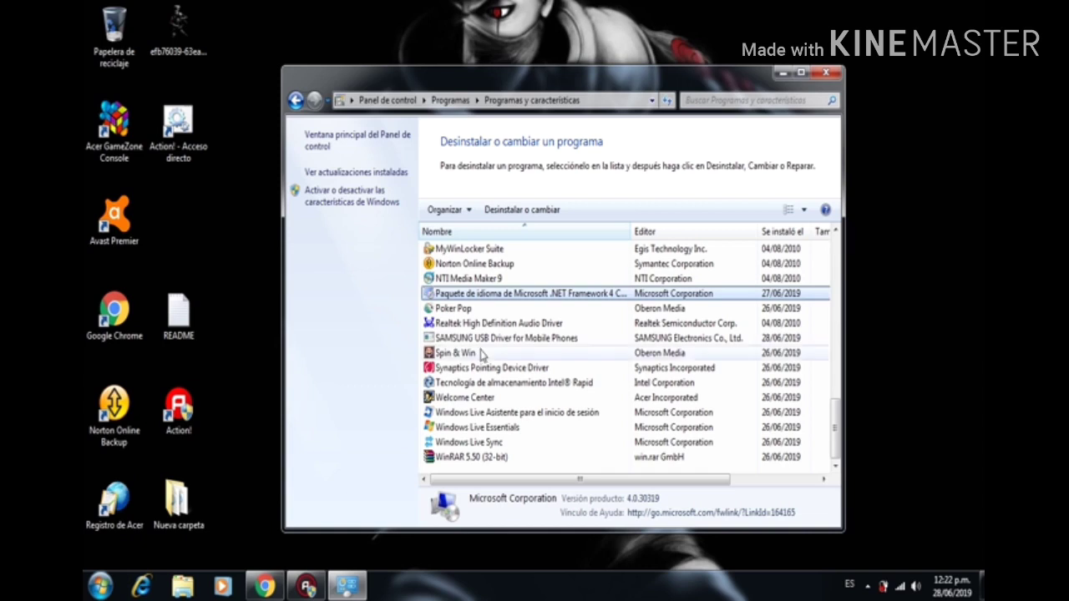
mouse_move(833, 415)
mouse_down()
mouse_move(834, 399)
mouse_move(835, 417)
mouse_up()
key(j)
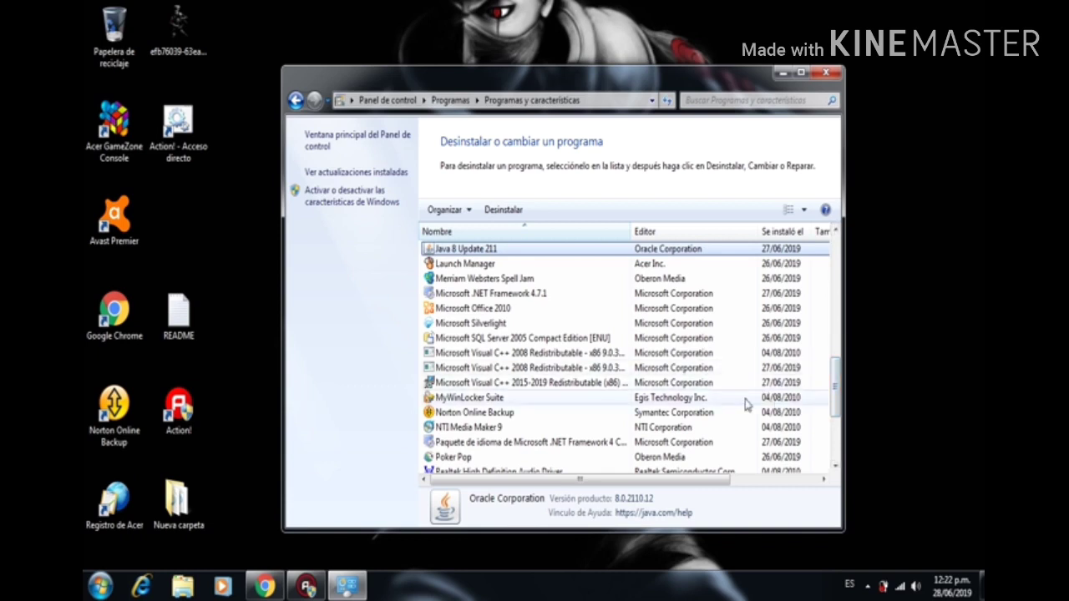
click(573, 442)
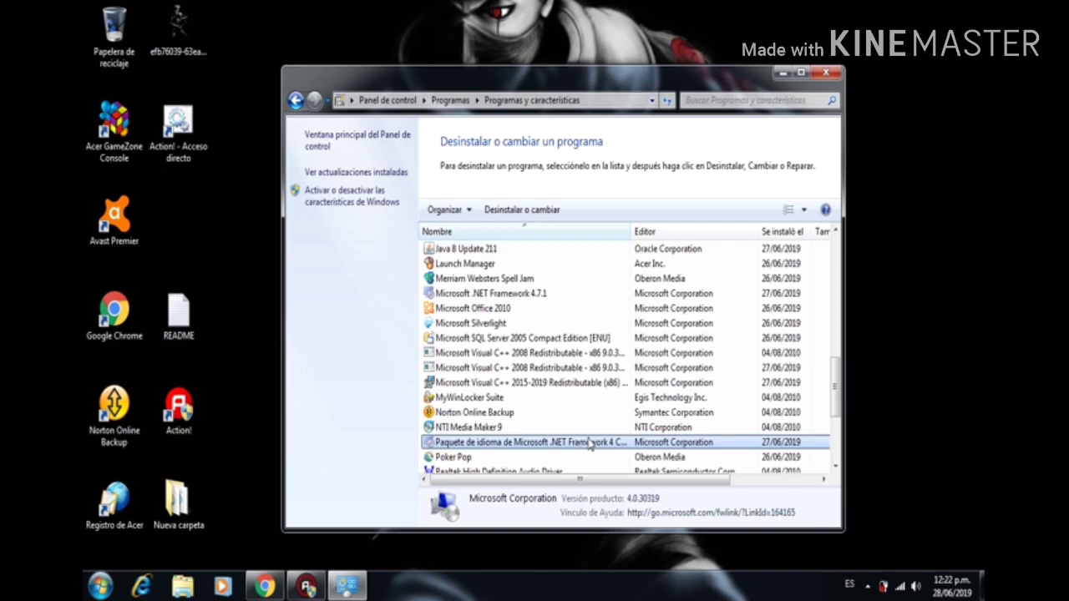
drag(836, 397, 832, 267)
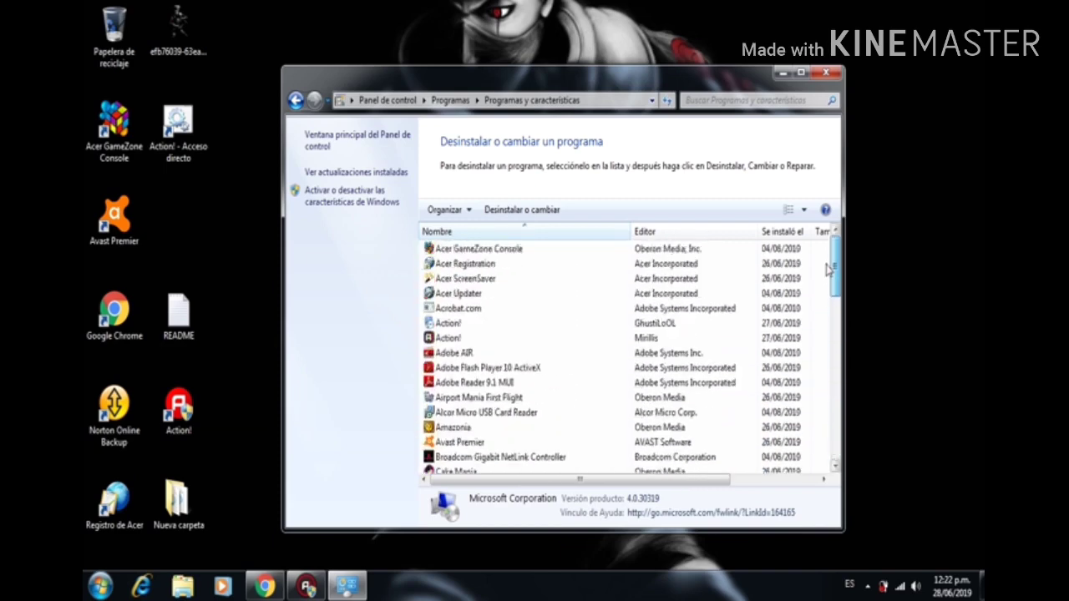
Close the installed programs list, extract the parche smali archive onto the desktop and place the extracted folder beside the archive
click(831, 75)
drag(740, 426, 481, 234)
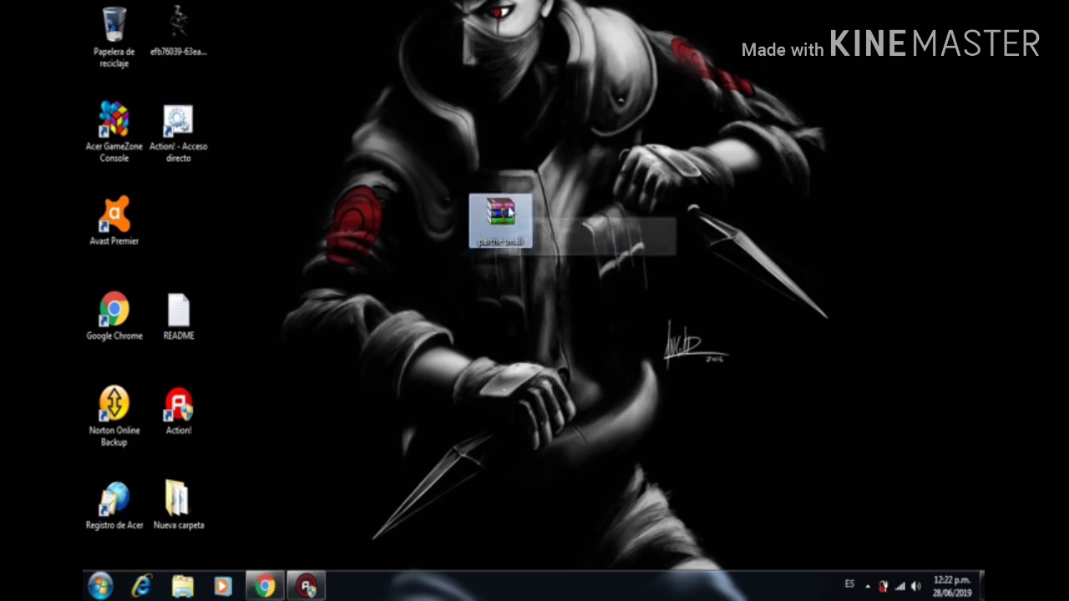
right_click(512, 213)
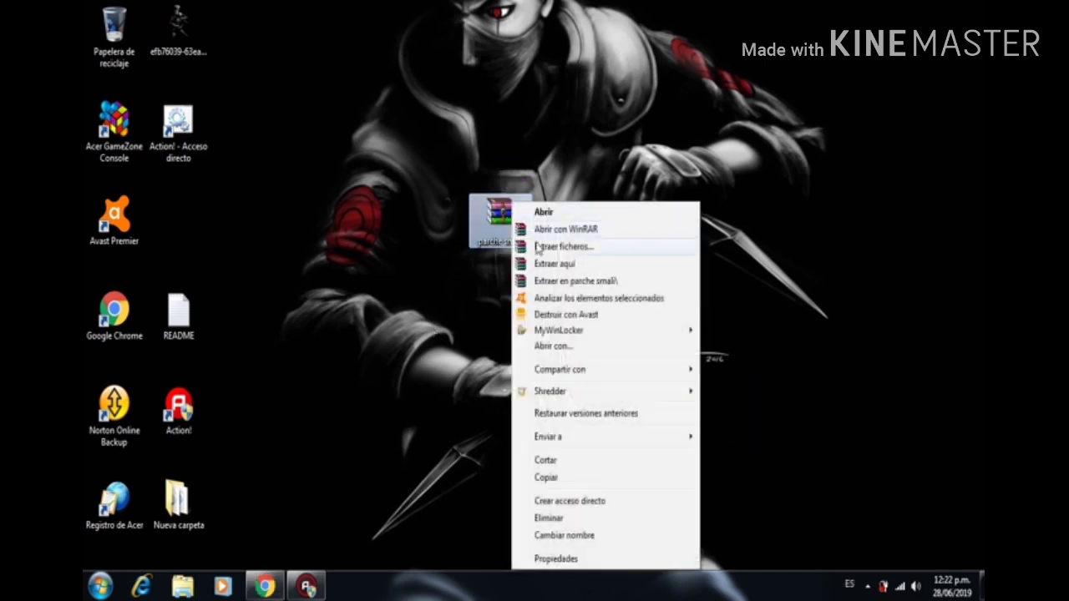
click(548, 264)
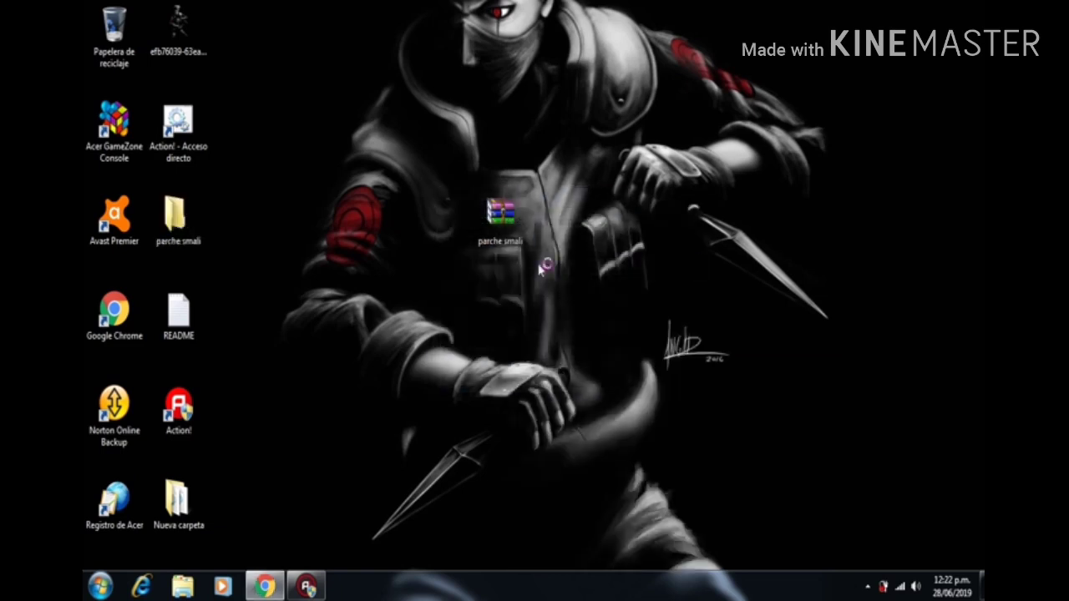
drag(177, 219, 436, 222)
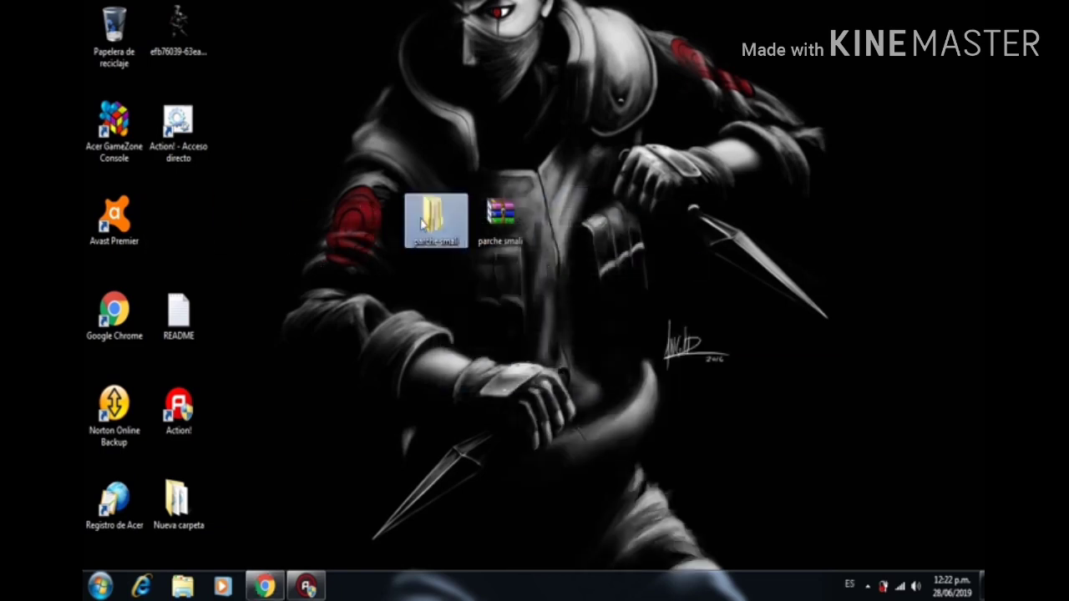
Copy SmaliPatcher-0.0.4.9-fOmey_XDA from the parche smali folder into the root of Acer (C:), granting administrator permission
double_click(438, 224)
drag(521, 241, 470, 156)
click(494, 247)
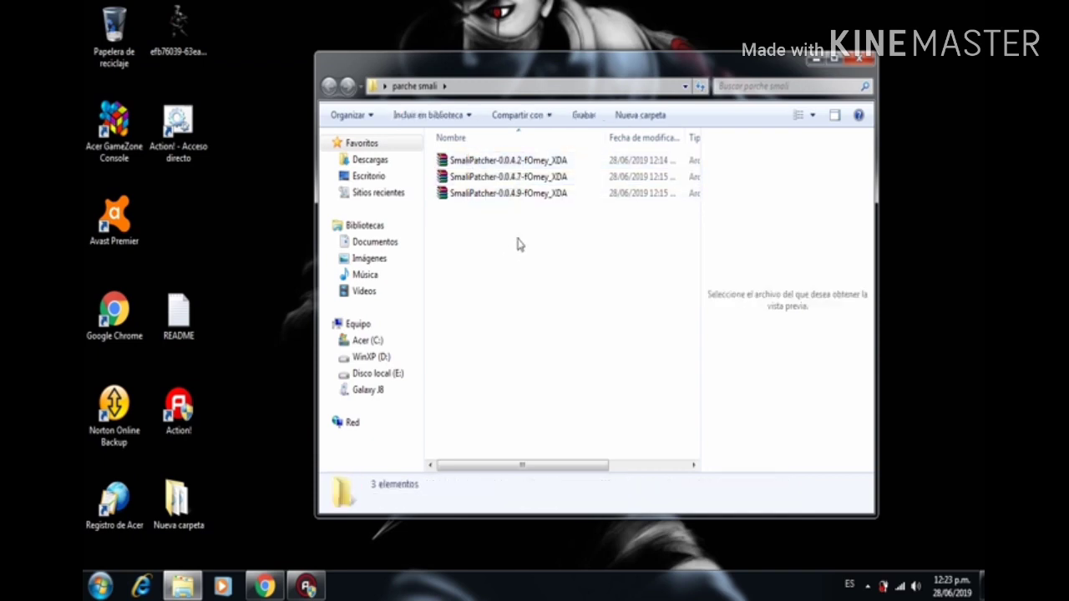
click(494, 199)
right_click(494, 201)
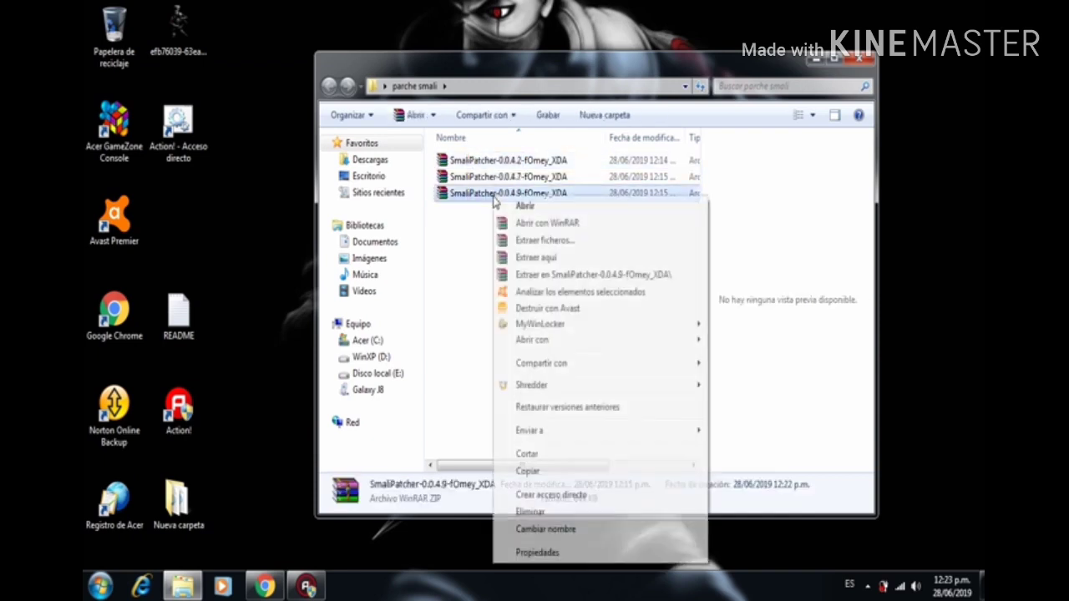
click(530, 473)
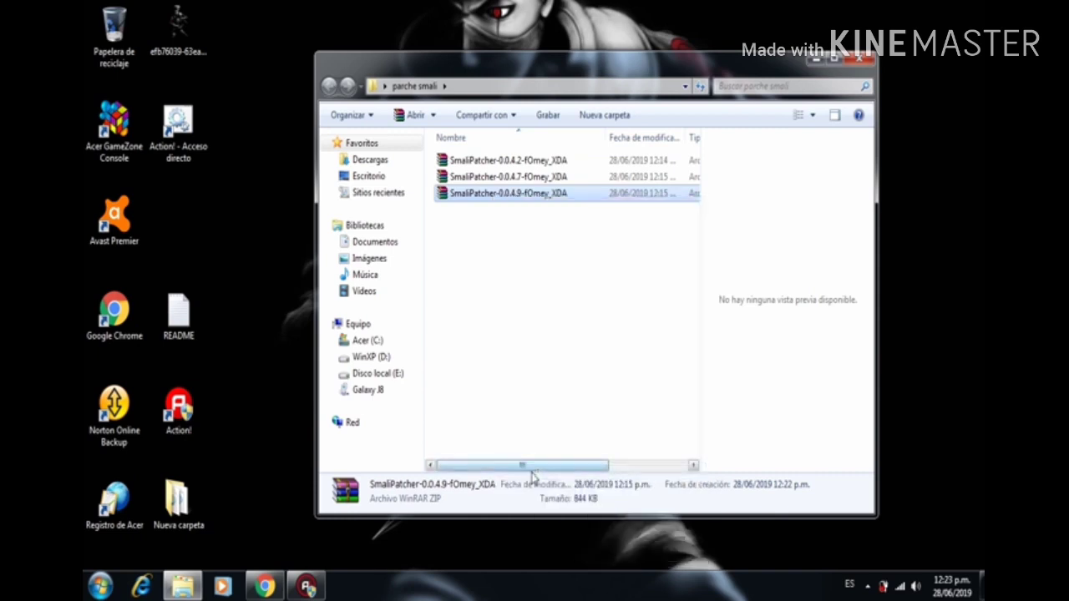
click(361, 344)
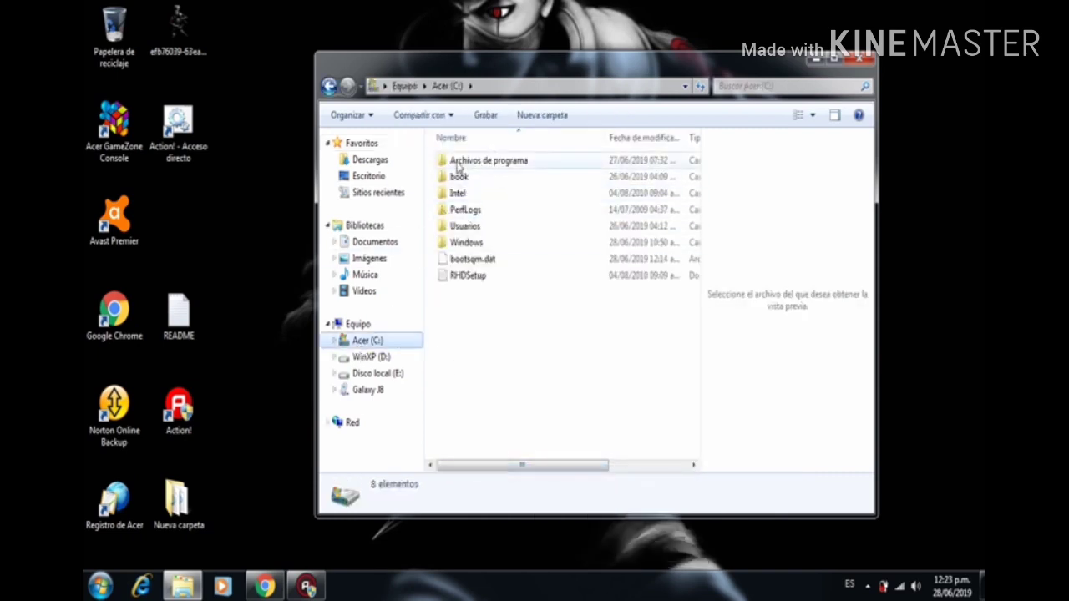
right_click(477, 341)
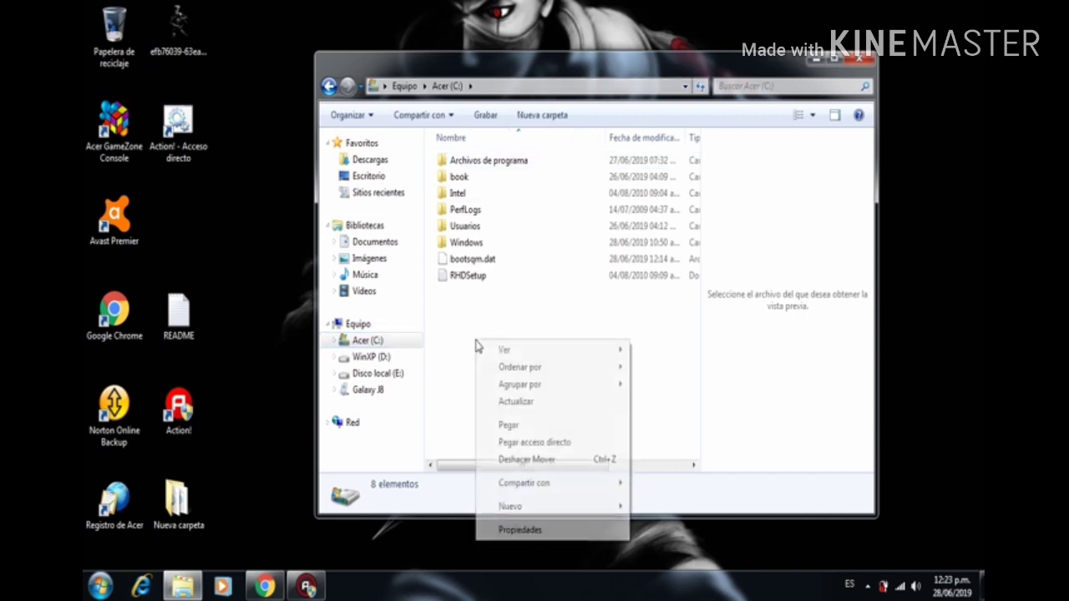
click(510, 425)
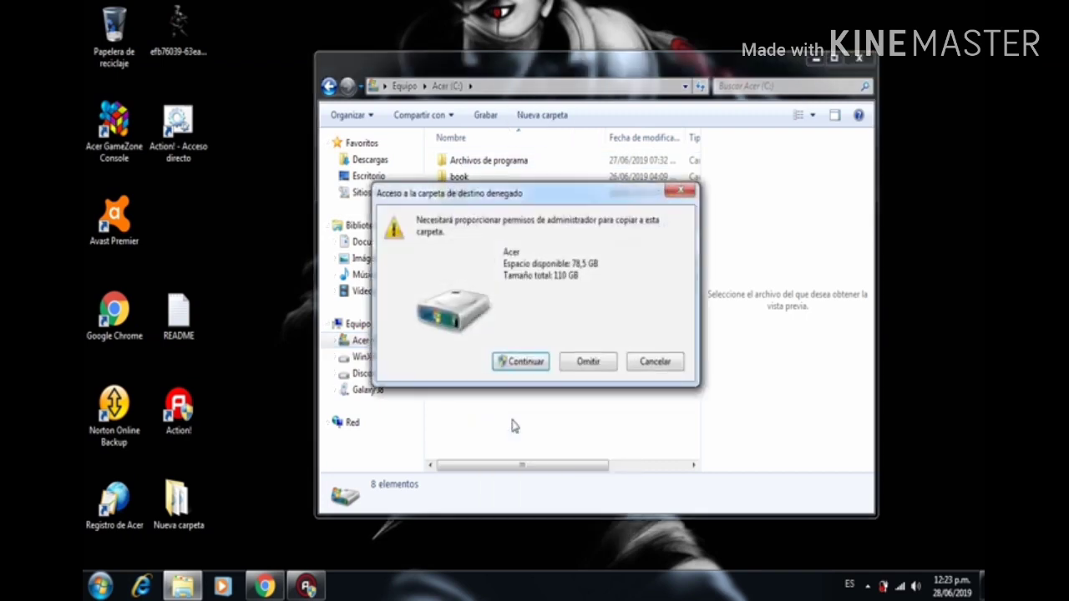
click(526, 361)
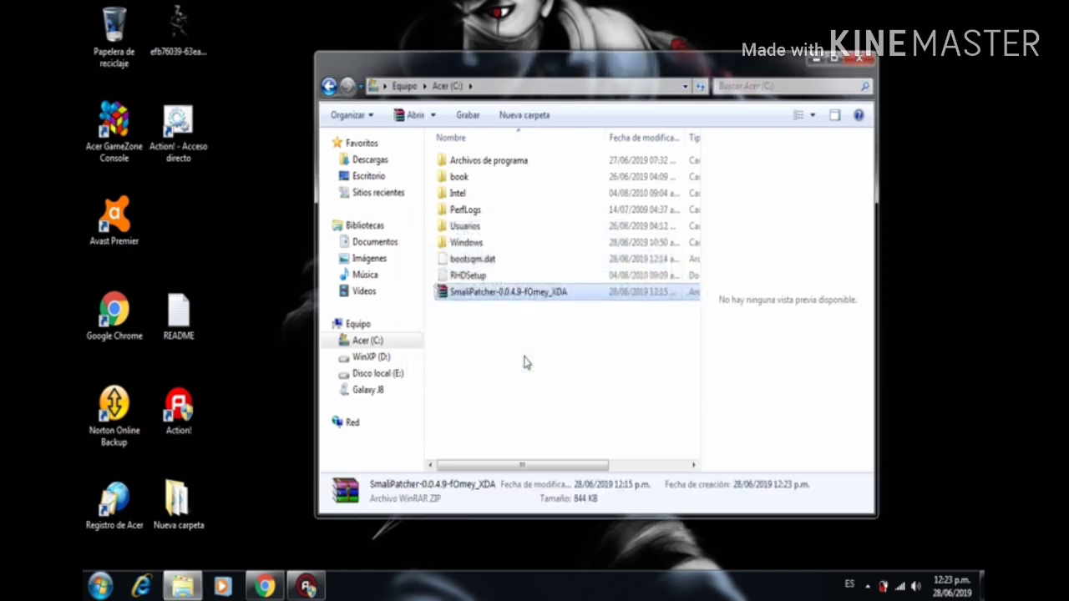
click(512, 349)
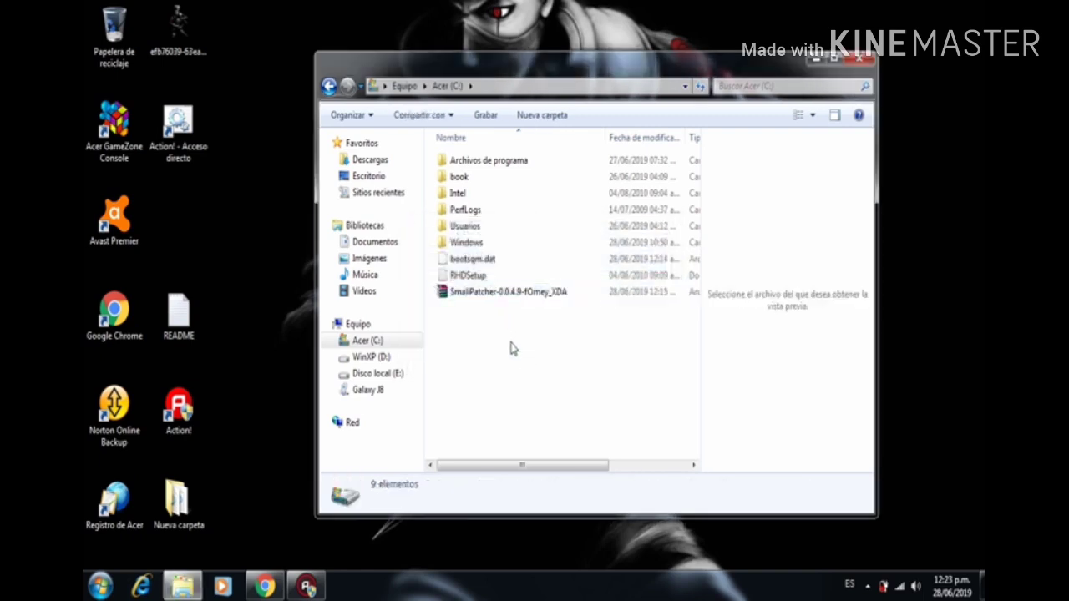
Extract the SmaliPatcher archive on C: into its own SmaliPatcher-0.0.4.9-fOmey_XDA folder and open that folder
click(513, 299)
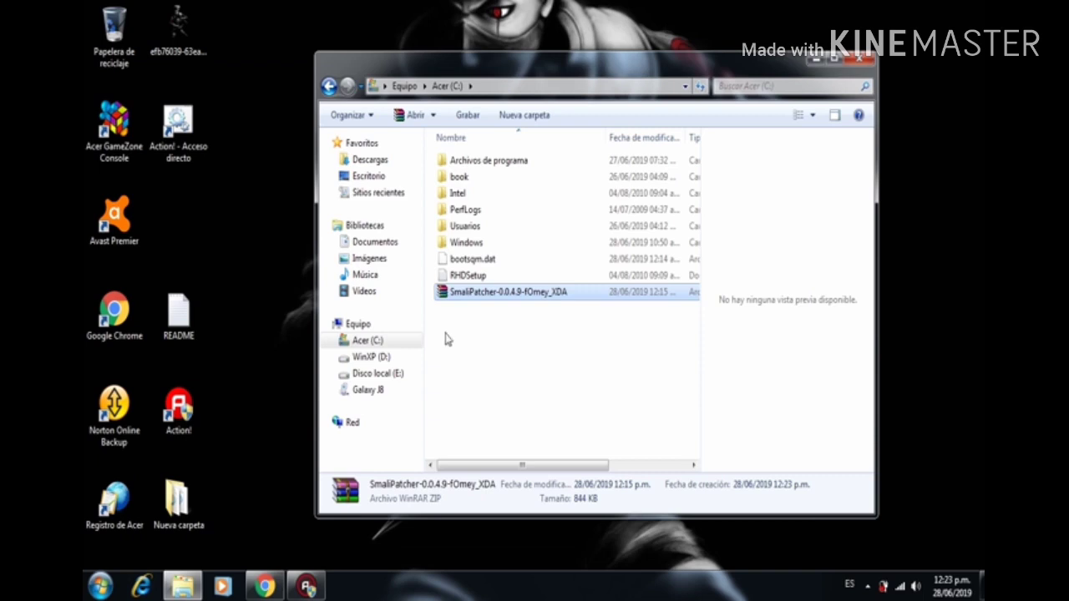
right_click(489, 296)
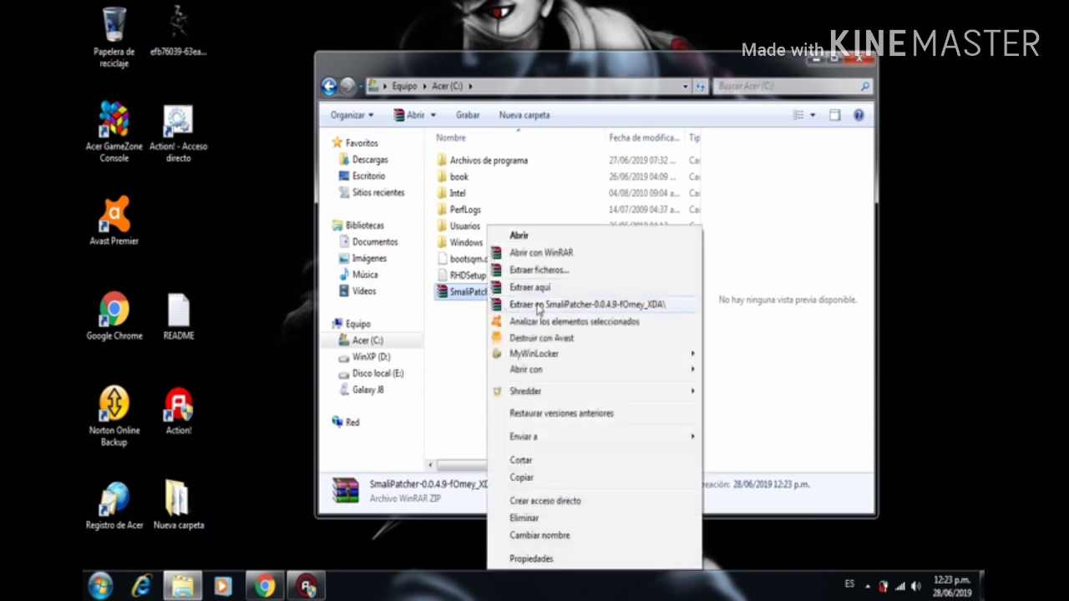
click(597, 306)
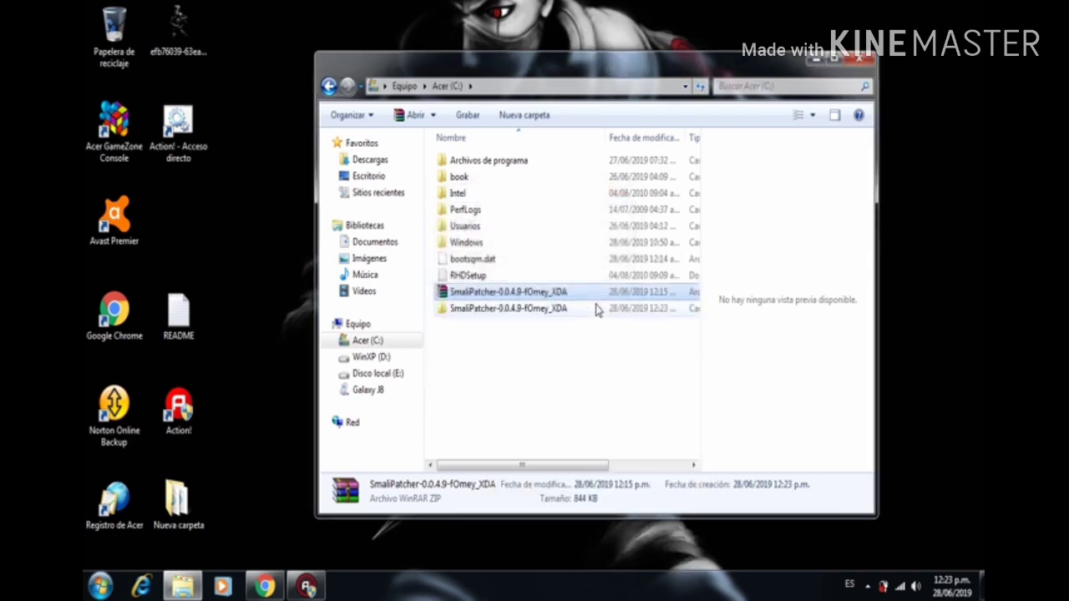
double_click(496, 310)
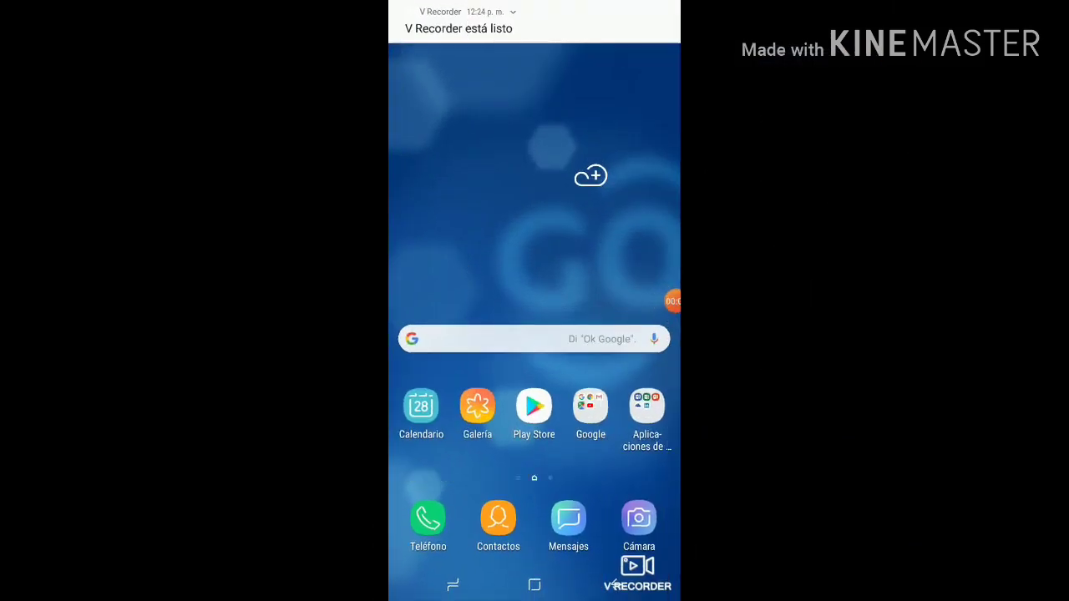
Switch to the Galaxy J8 and show its software information under Acerca del teléfono in the phone's settings
mouse_move(535, 485)
mouse_down()
mouse_move(535, 209)
mouse_move(535, 484)
mouse_up()
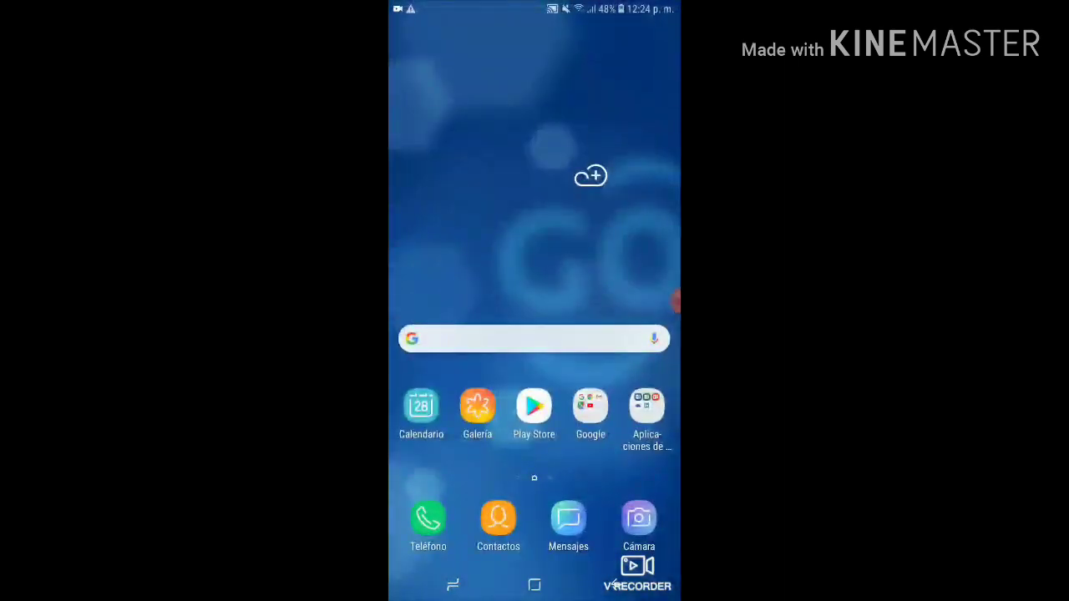
click(666, 299)
click(665, 299)
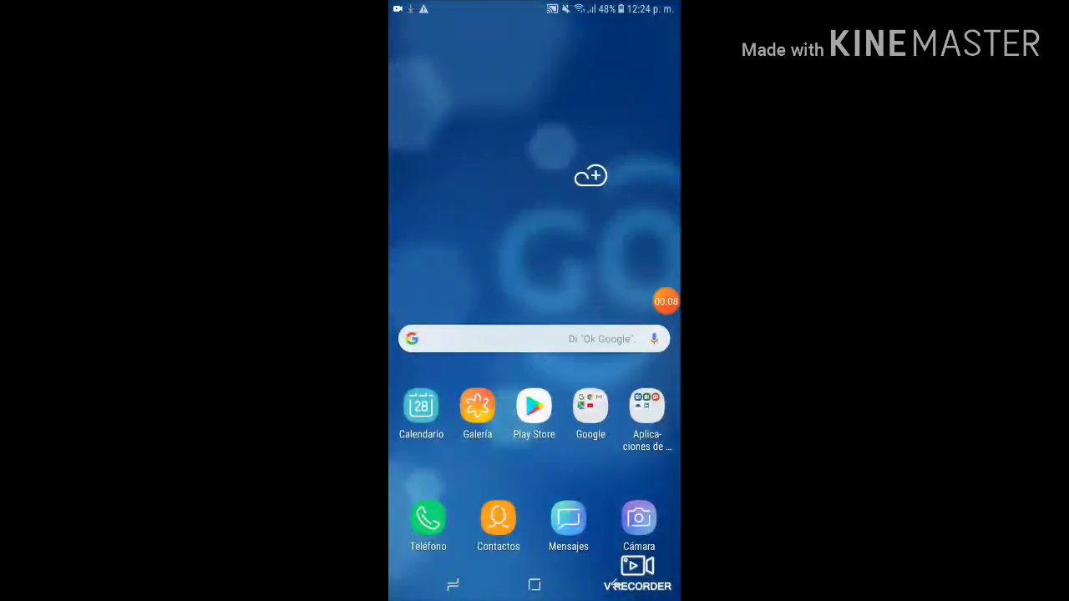
drag(534, 485, 535, 209)
click(588, 252)
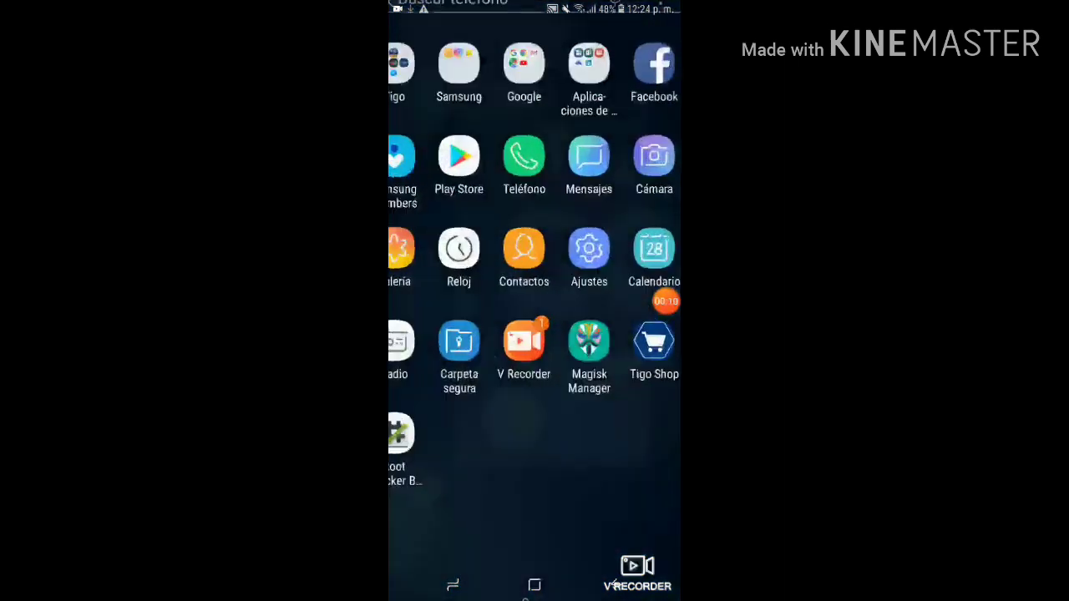
scroll(535, 334, down, 5)
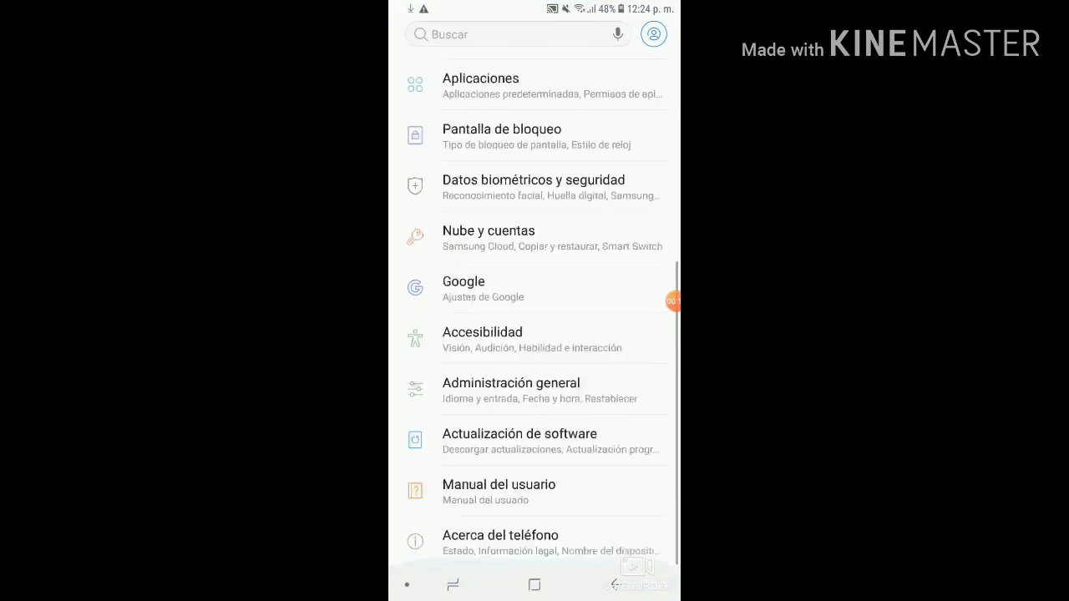
click(500, 541)
scroll(535, 334, down, 3)
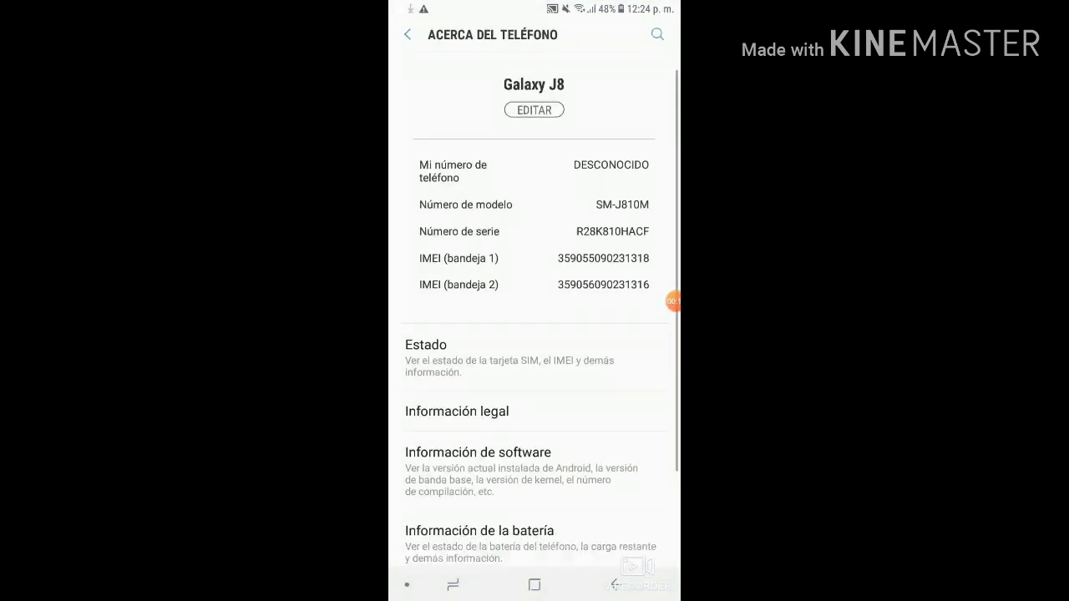
click(478, 359)
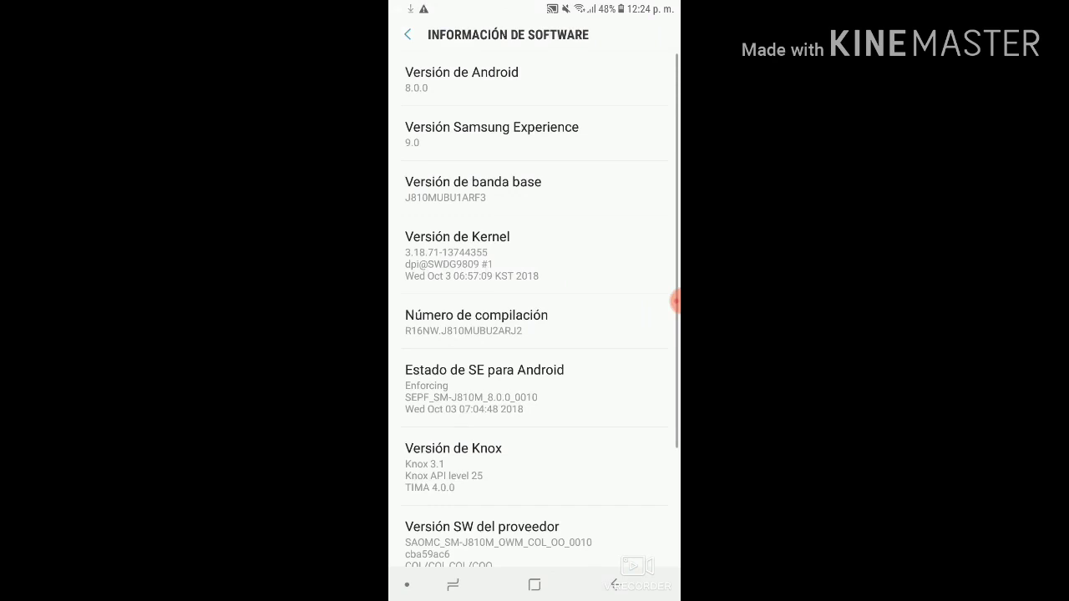
scroll(535, 334, down, 3)
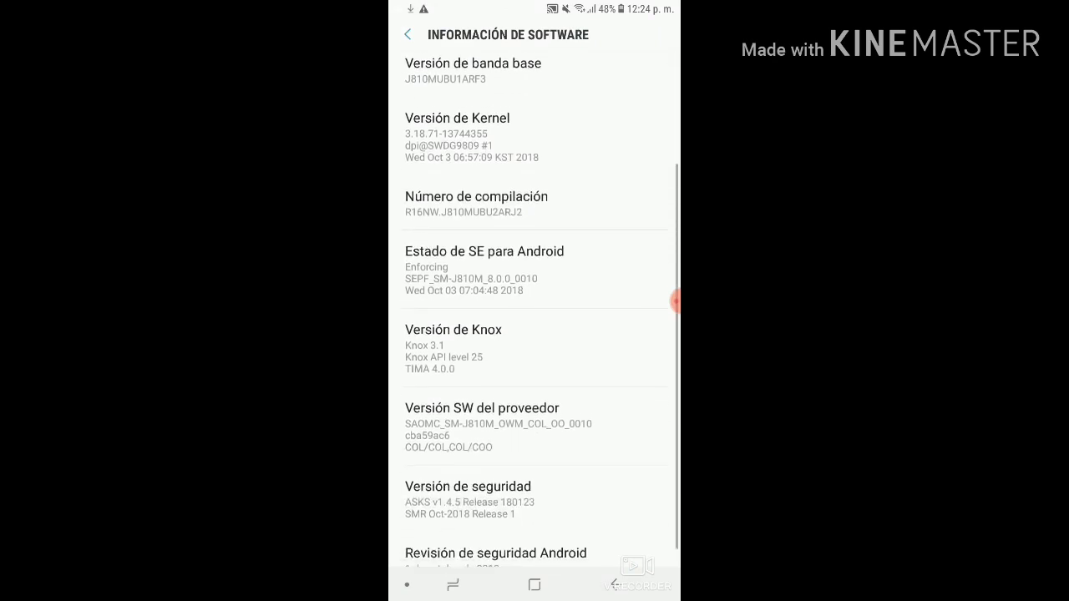
scroll(535, 335, up, 3)
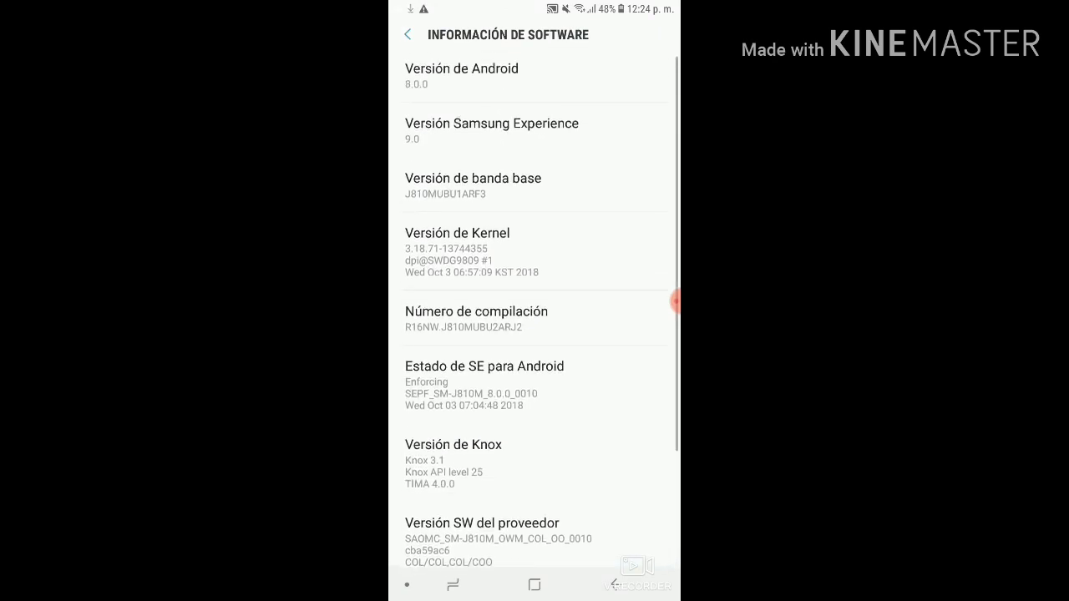
Select the build number (Número de compilación) seven times to unlock the developer options, and return to the main settings list
click(535, 316)
click(535, 316)
click(535, 316)
click(534, 316)
click(534, 315)
click(535, 316)
click(535, 316)
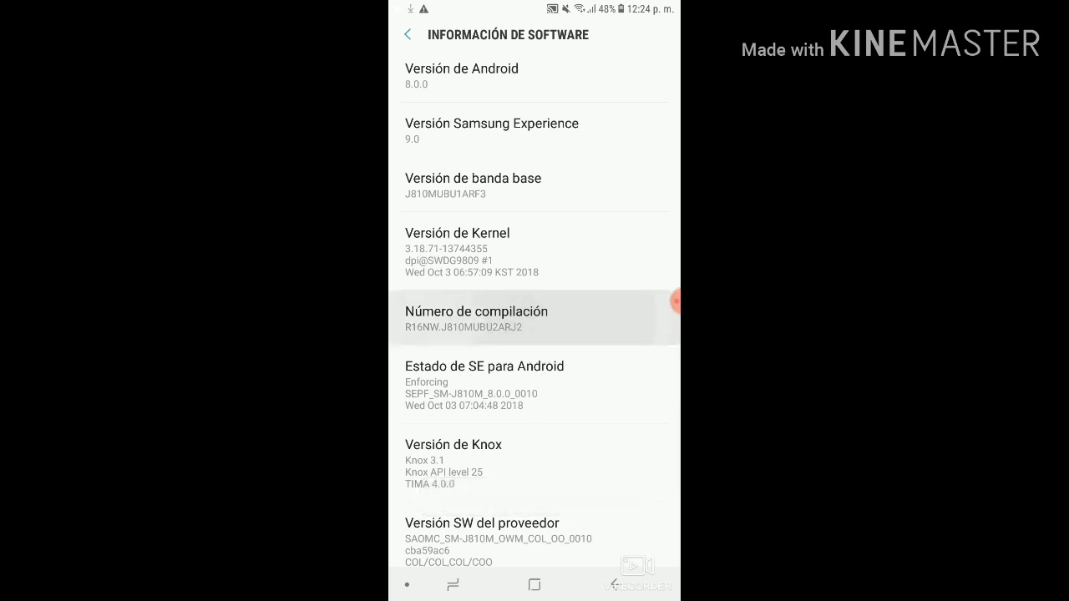
click(614, 585)
click(614, 585)
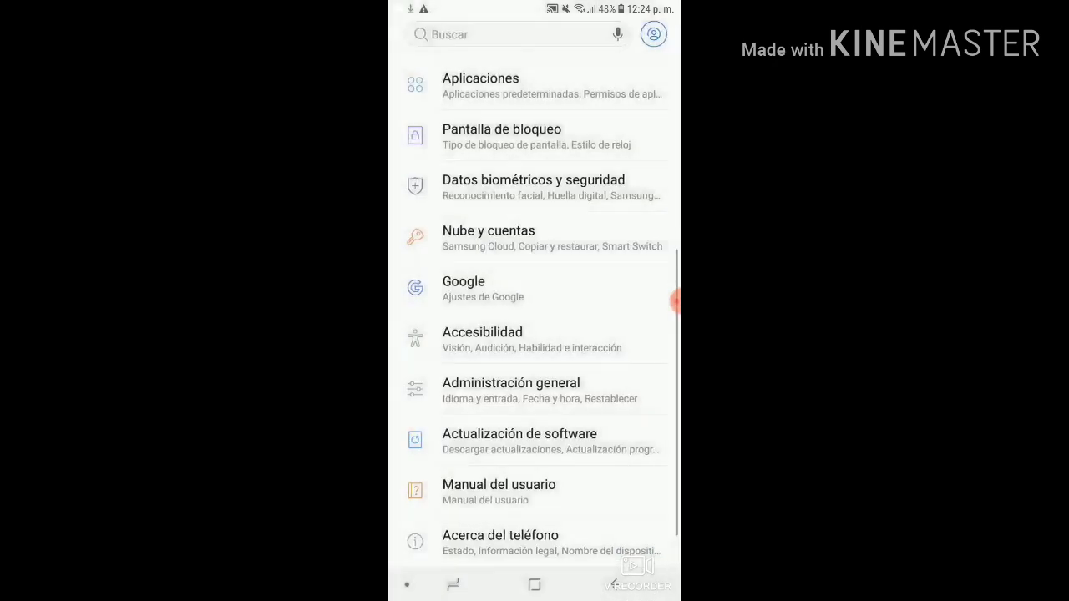
Turn on USB debugging (Depuración de USB) in the developer options and return to the phone's home screen
scroll(535, 334, down, 1)
click(521, 541)
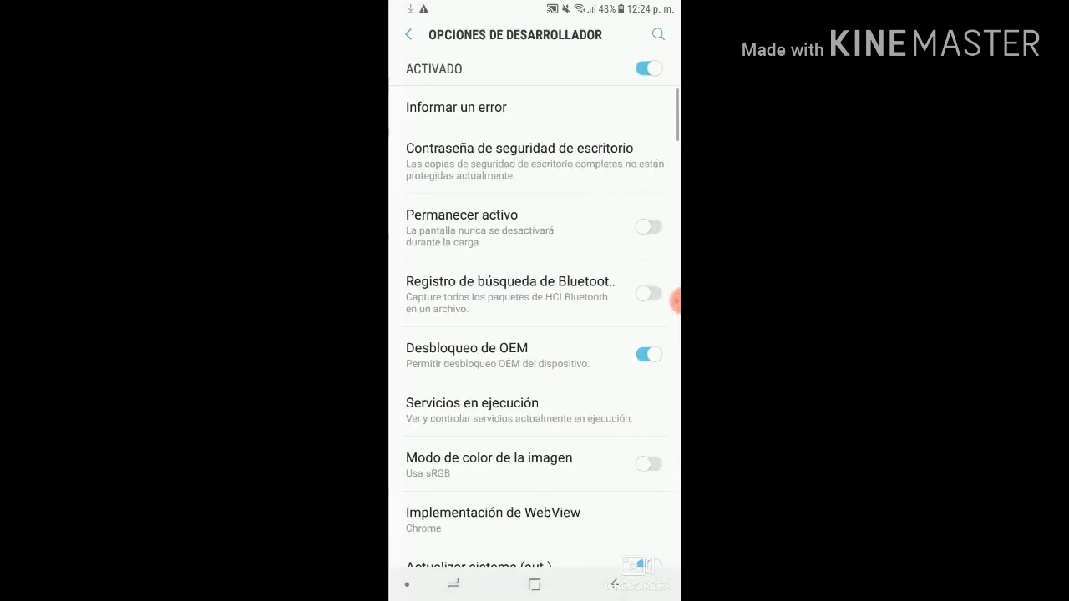
scroll(535, 334, down, 5)
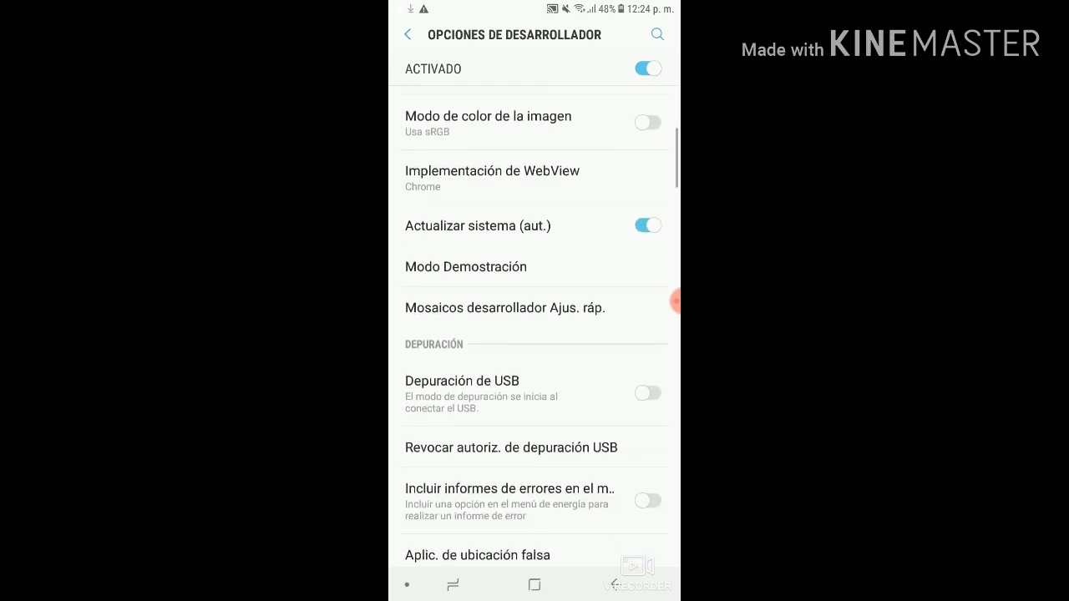
click(647, 394)
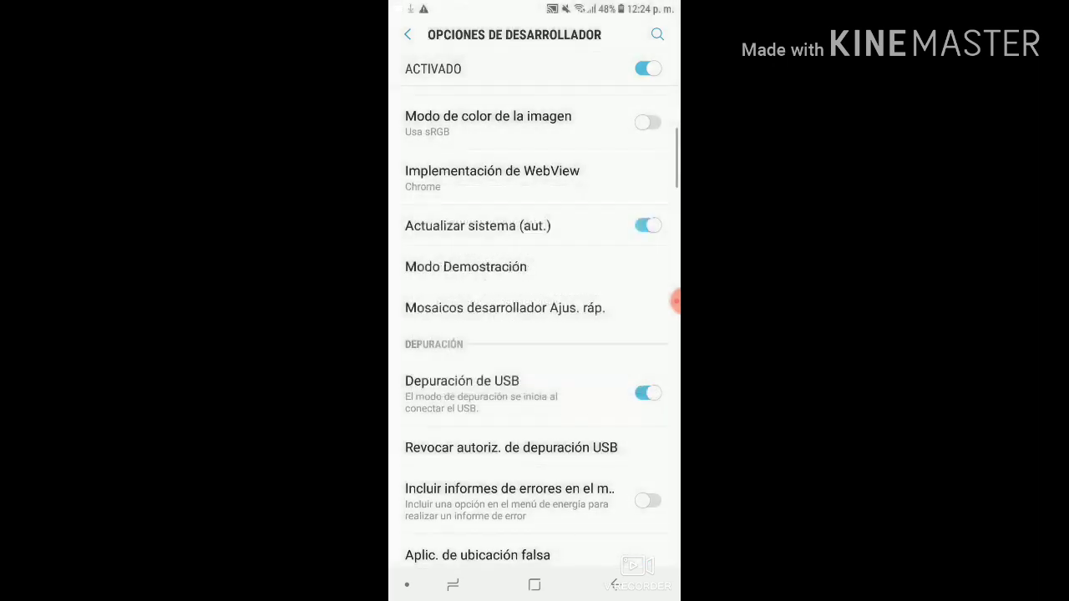
click(534, 585)
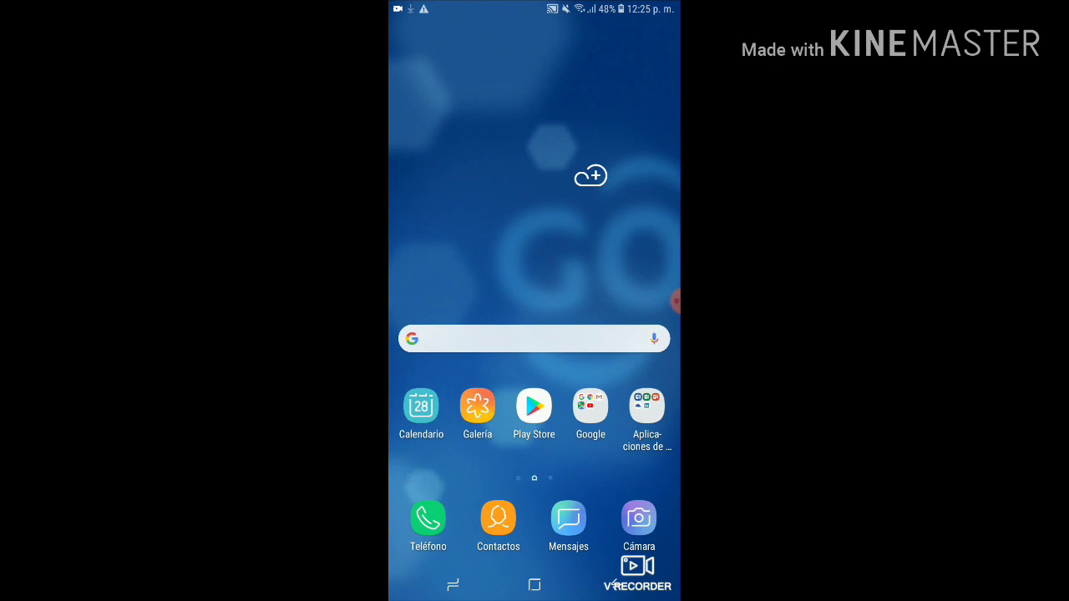
Check from the phone's notifications that its USB connection is set to Transferir archivos, and dismiss the USB options
click(534, 584)
click(535, 585)
drag(534, 5, 534, 334)
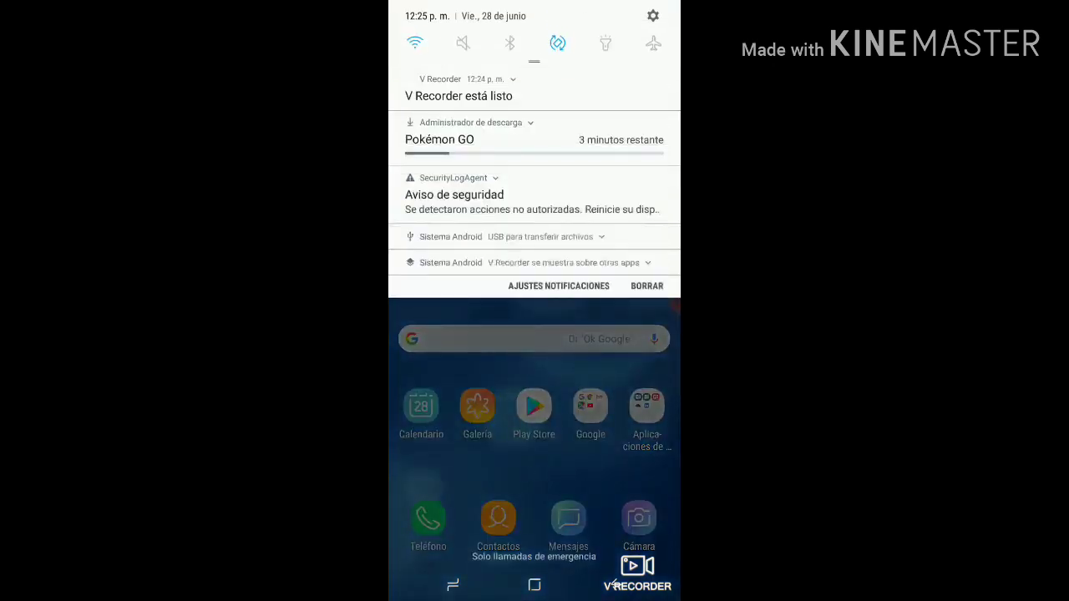
click(648, 263)
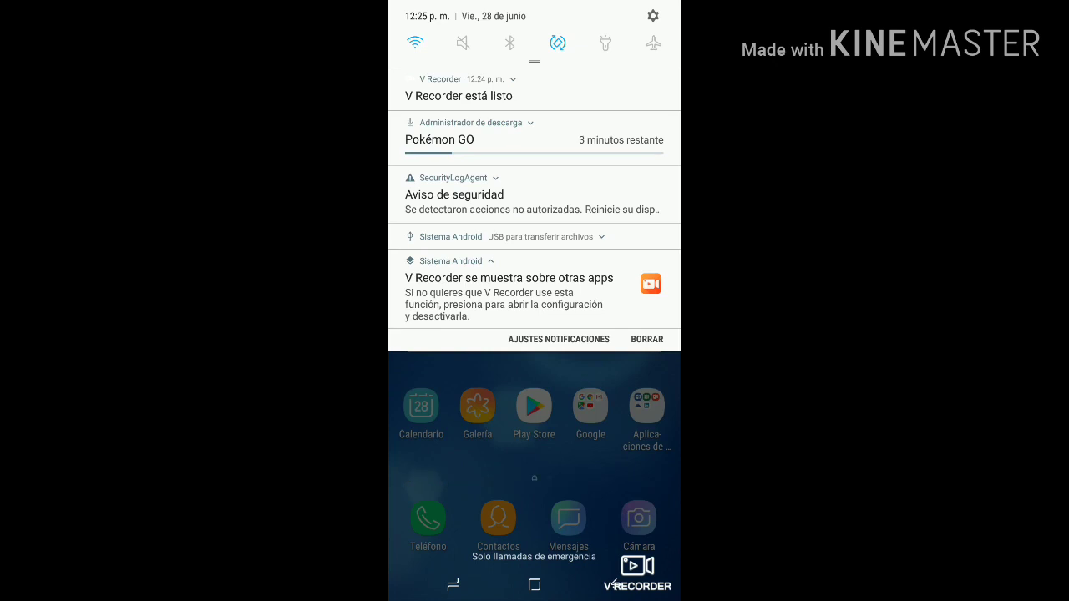
click(543, 237)
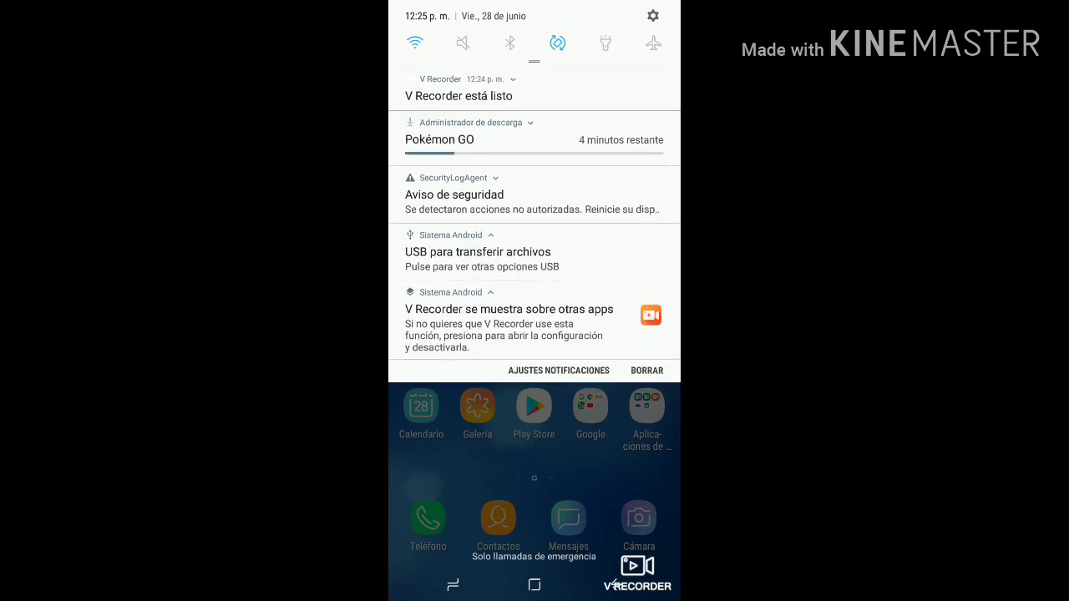
click(568, 250)
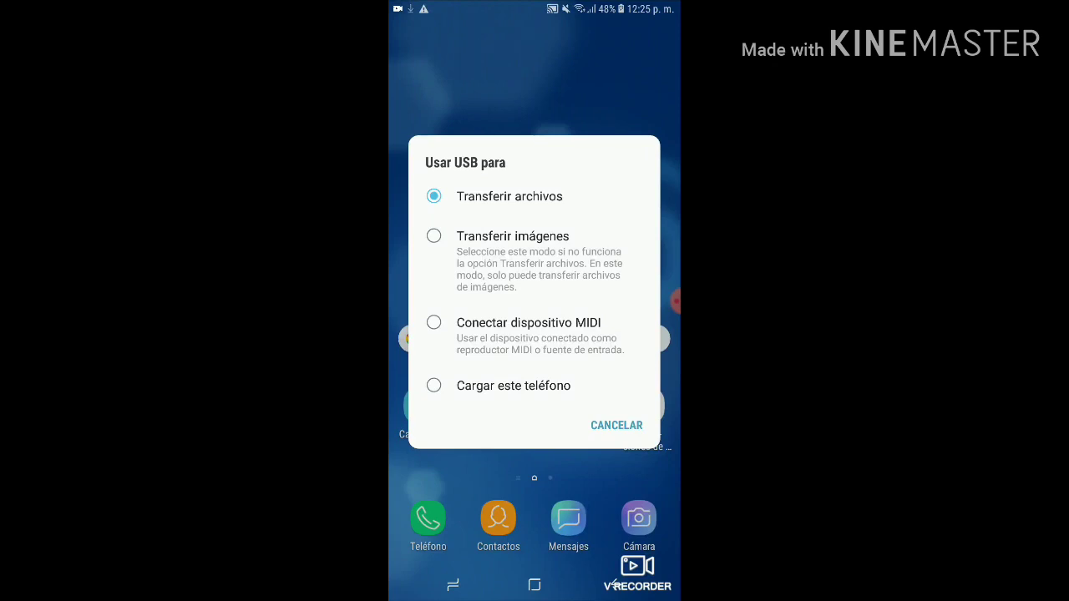
key(Escape)
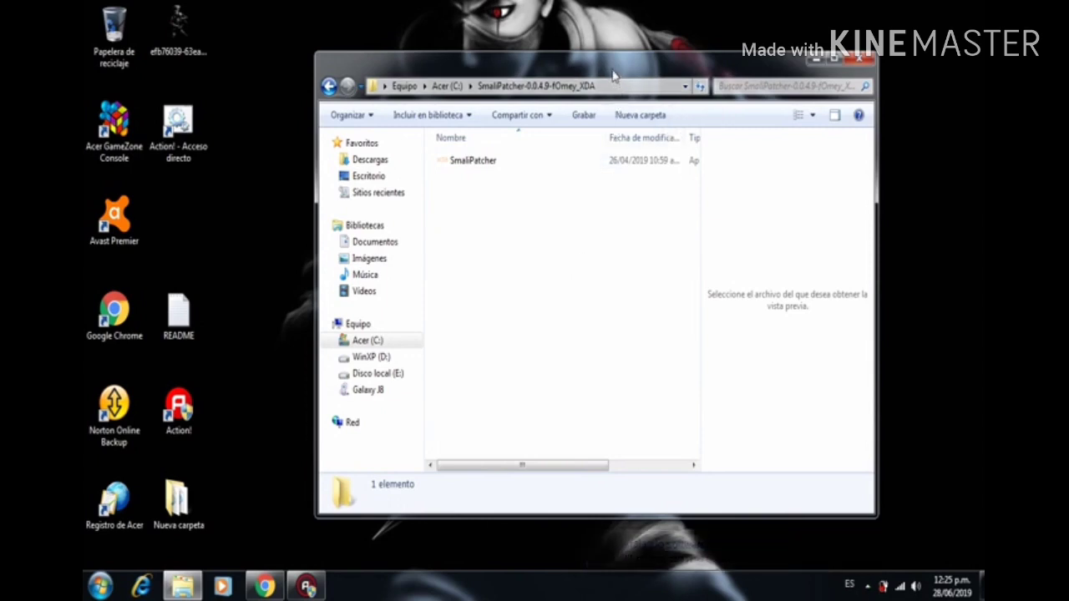
Run SmaliPatcher from the SmaliPatcher-0.0.4.9-fOmey_XDA folder as administrator and allow it to make changes to the computer
drag(615, 74, 593, 79)
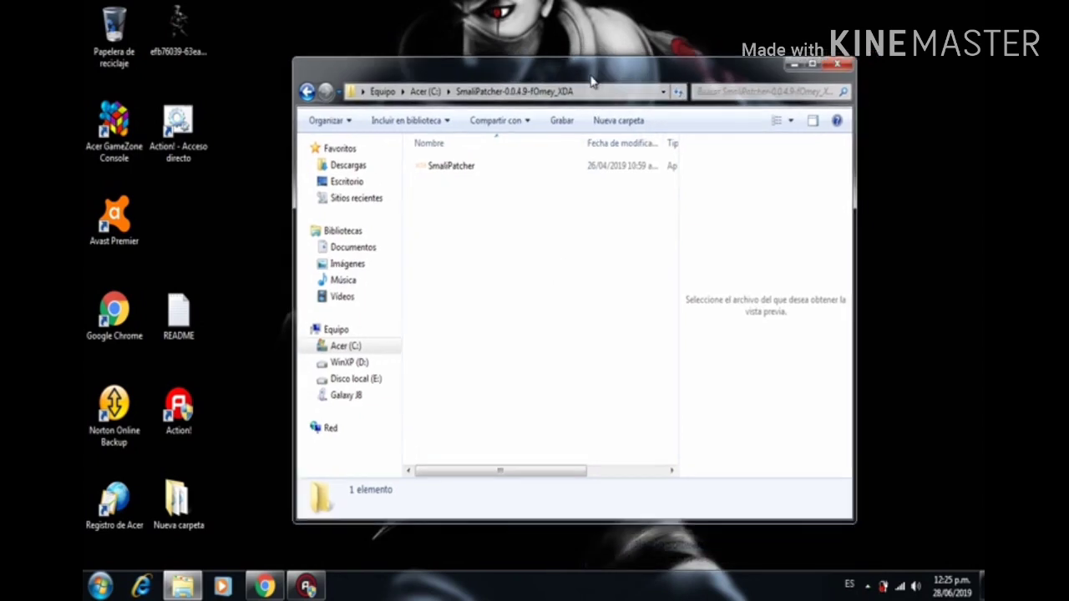
click(445, 166)
right_click(445, 166)
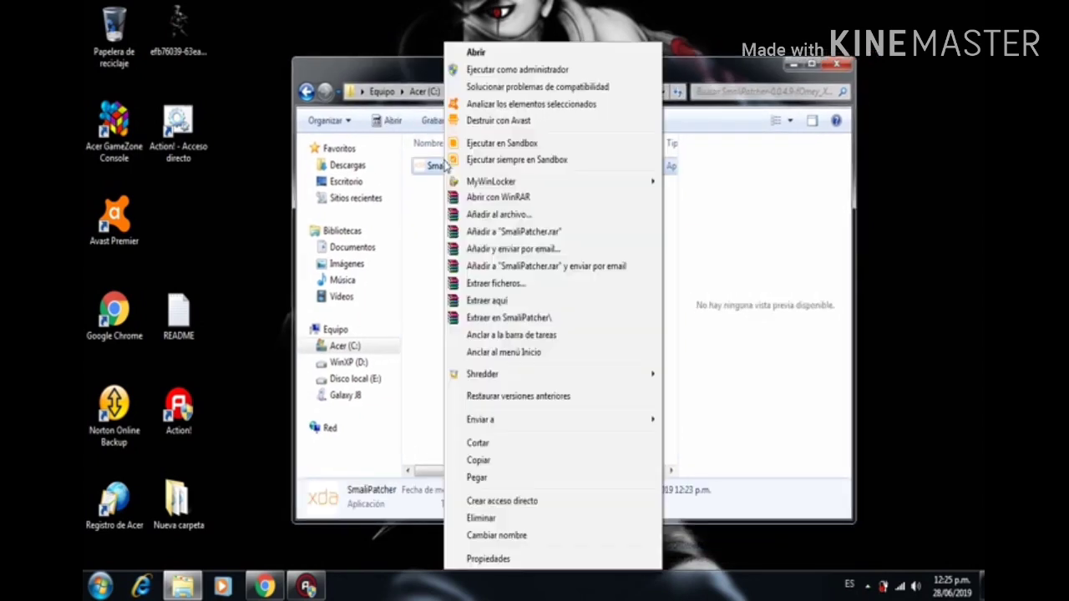
click(514, 71)
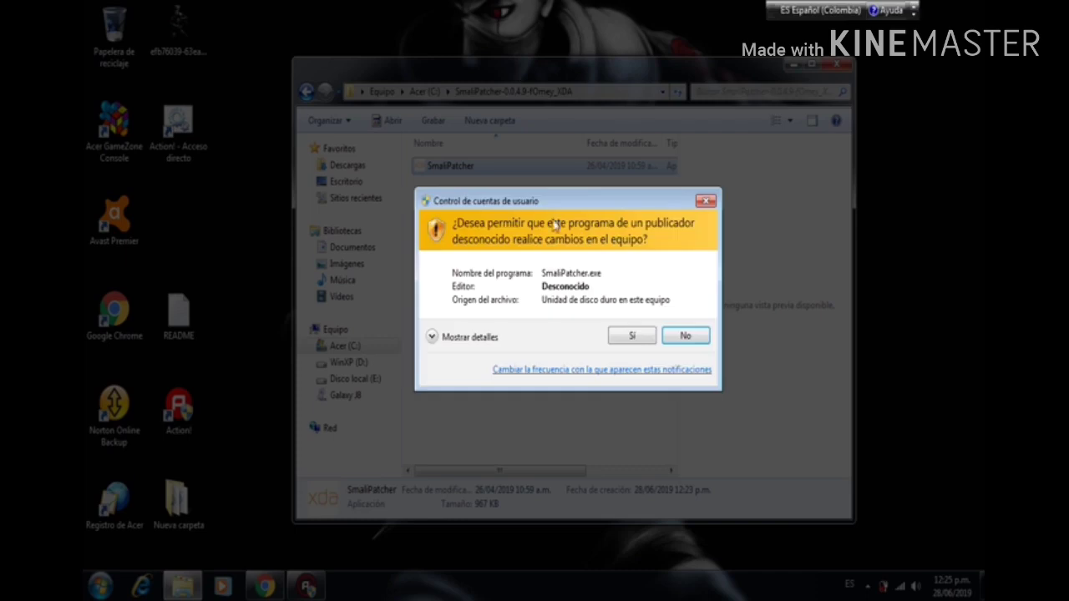
click(615, 334)
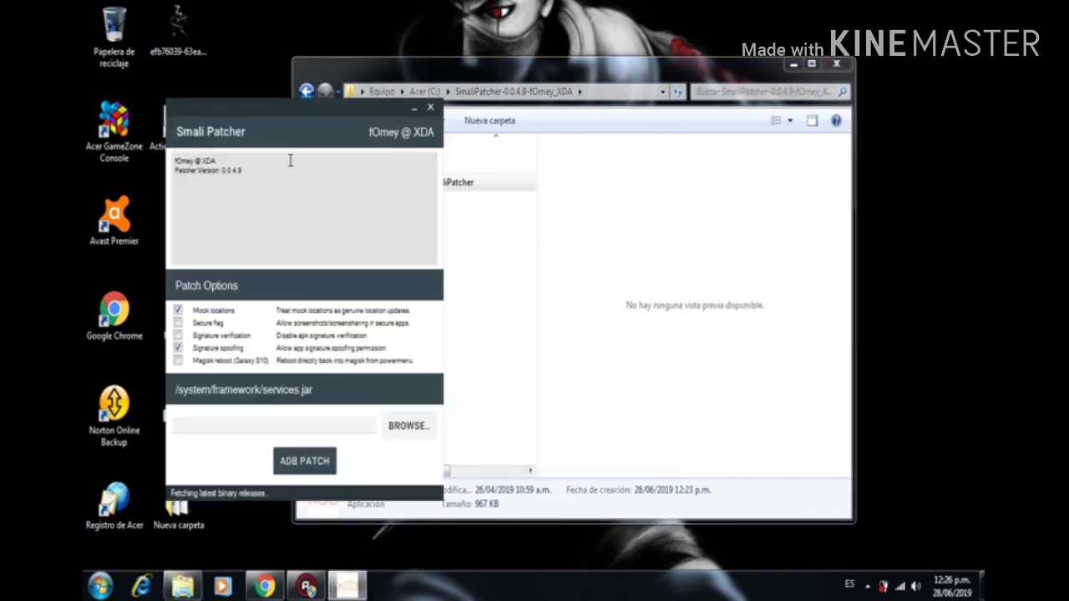
Try to patch the connected phone over ADB with Smali Patcher 0.0.4.9, and close the patcher
drag(539, 76, 692, 97)
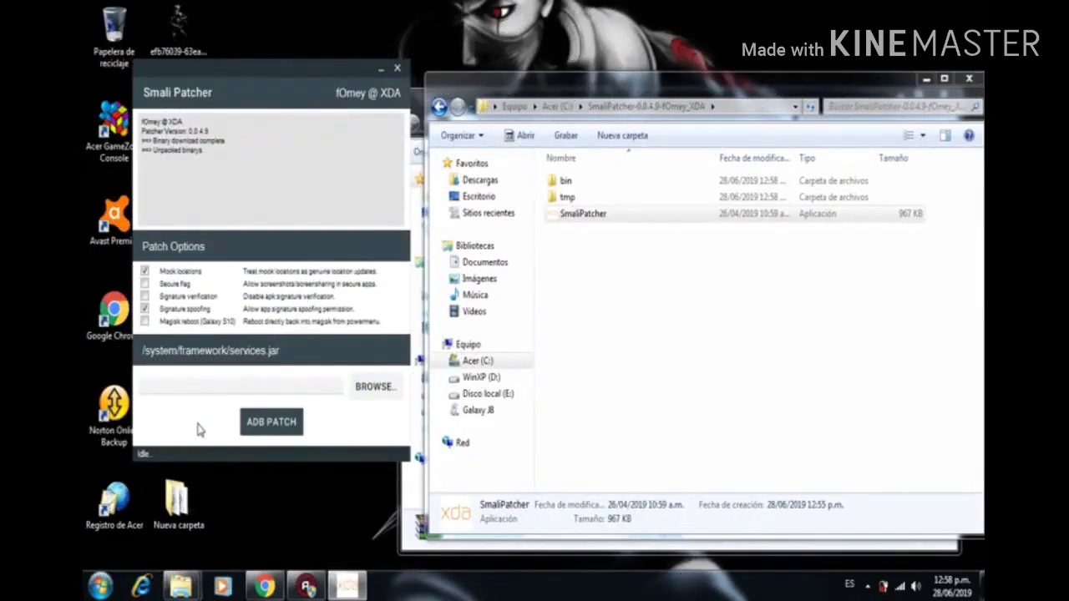
click(262, 429)
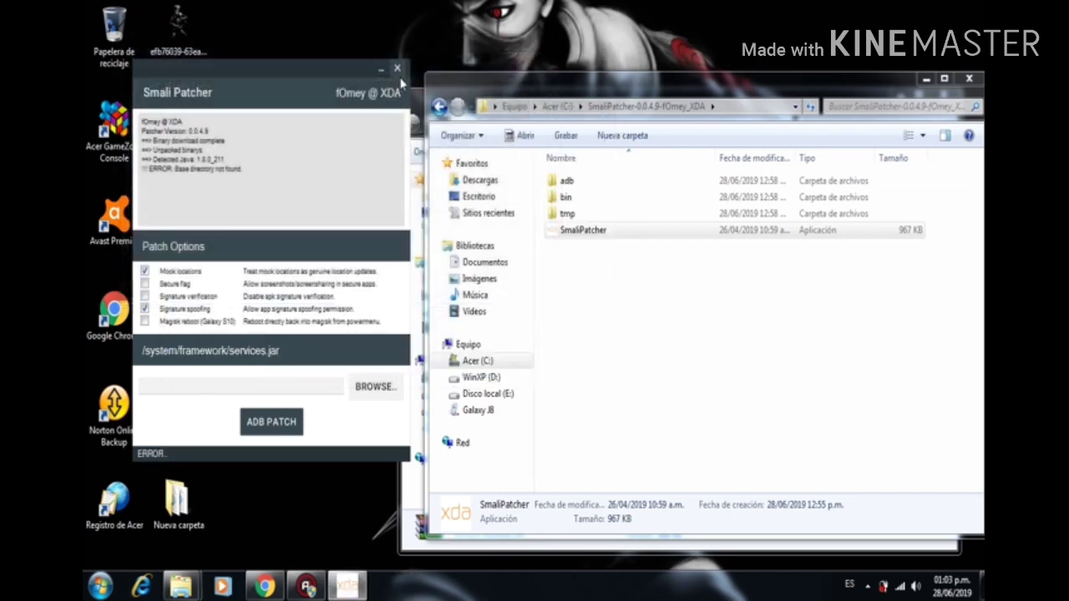
click(398, 68)
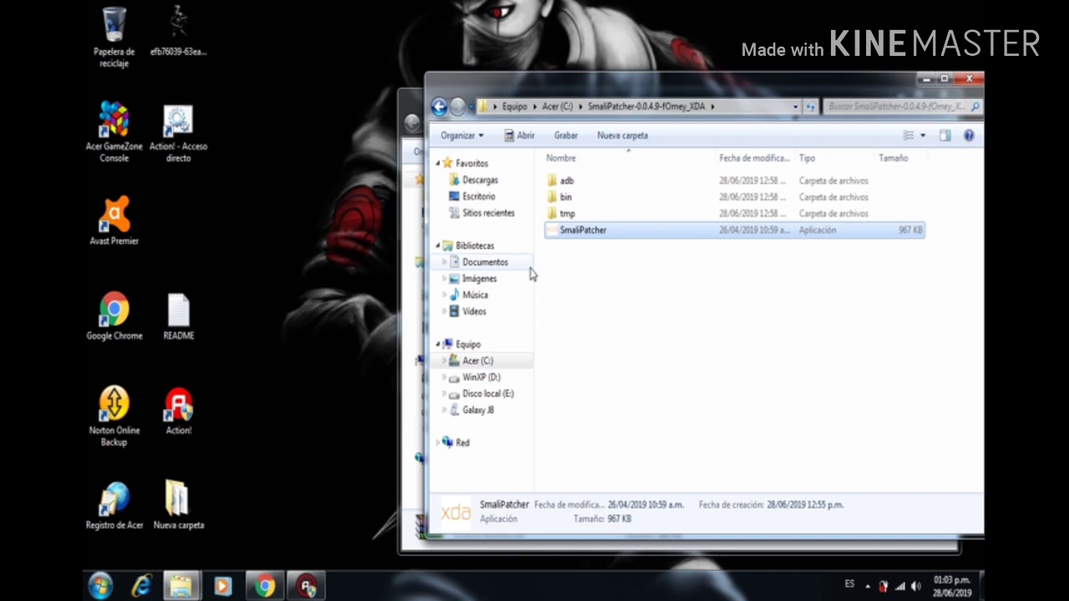
End the adb.exe process in the Windows Task Manager and return to the Smali Patcher folder
key(ctrl+shift+Escape)
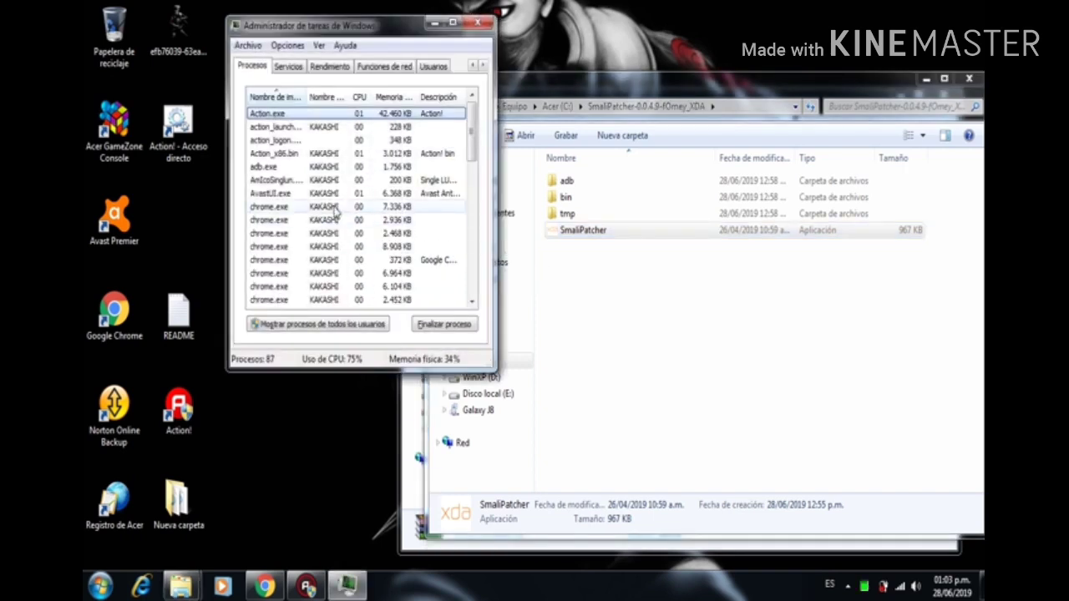
click(265, 167)
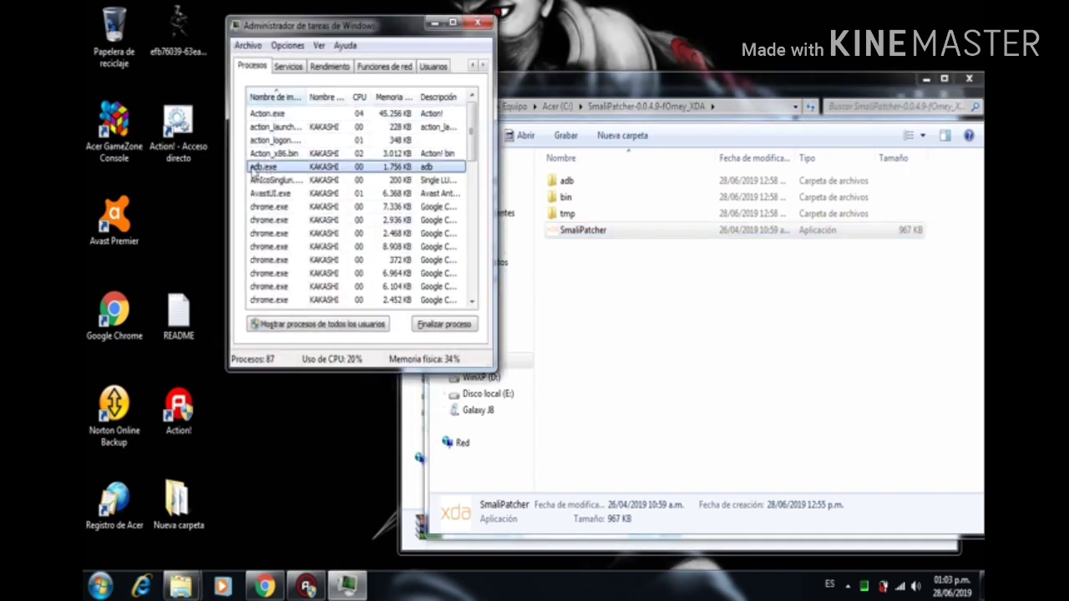
right_click(341, 168)
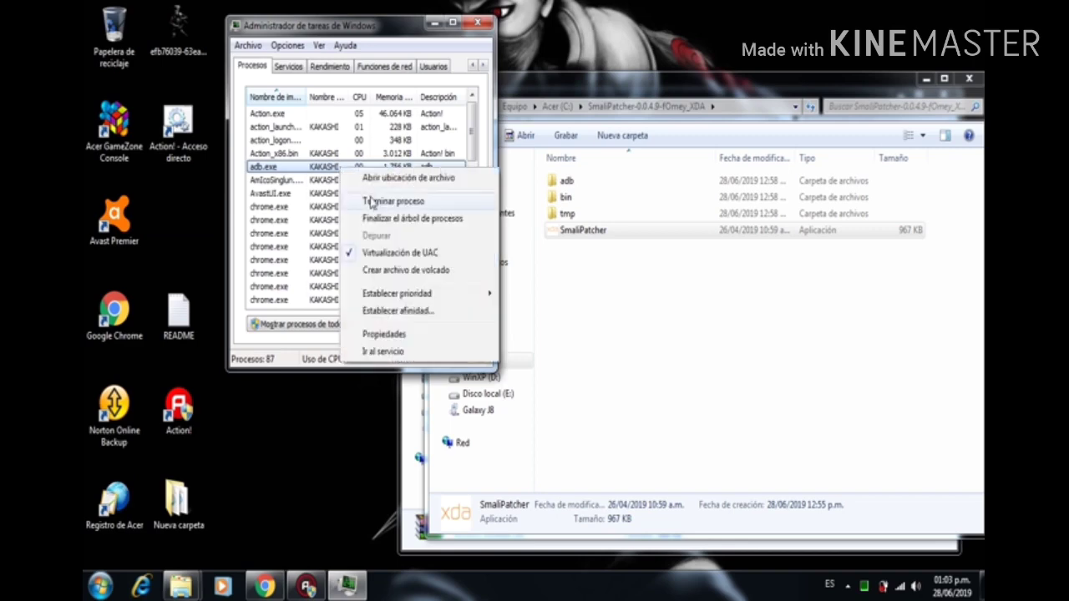
click(370, 201)
click(531, 320)
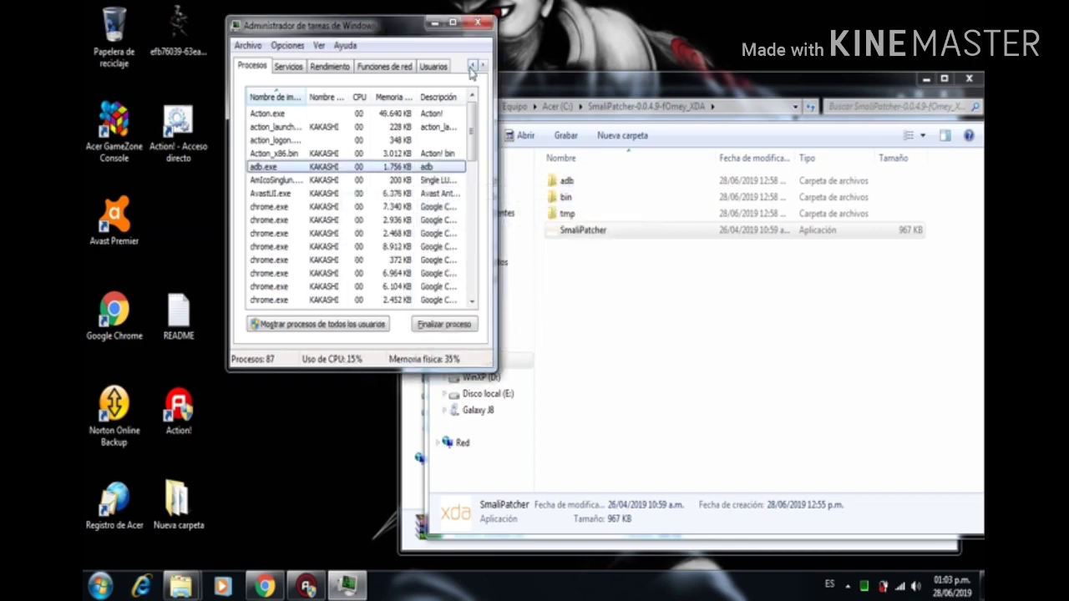
click(478, 25)
click(590, 317)
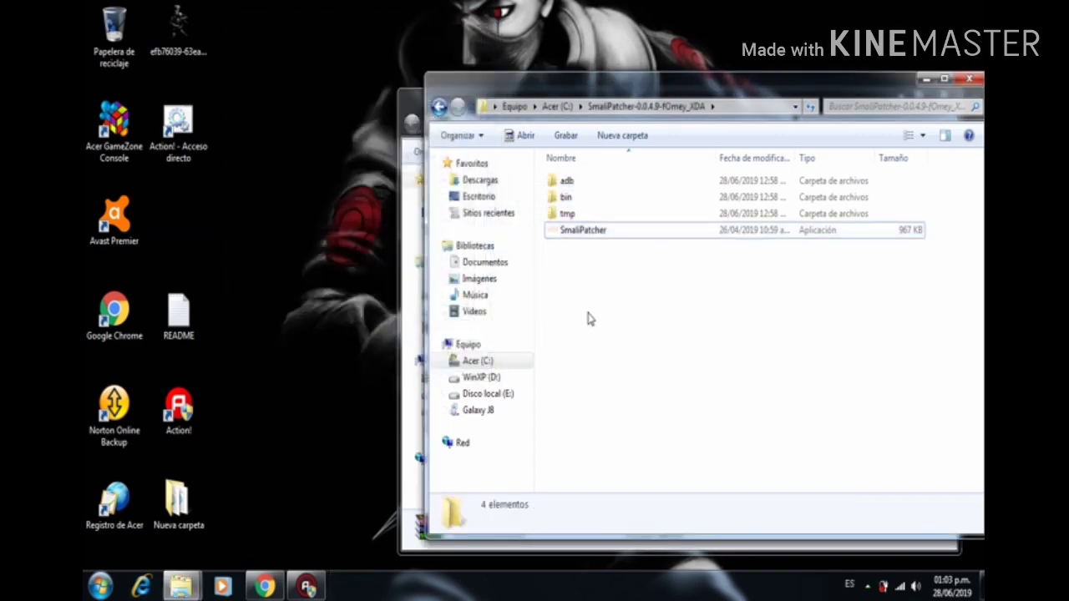
Permanently delete the SmaliPatcher-0.0.4.9-fOmey_XDA folder and its ZIP archive from drive C:, granting administrator permission
click(438, 107)
click(618, 263)
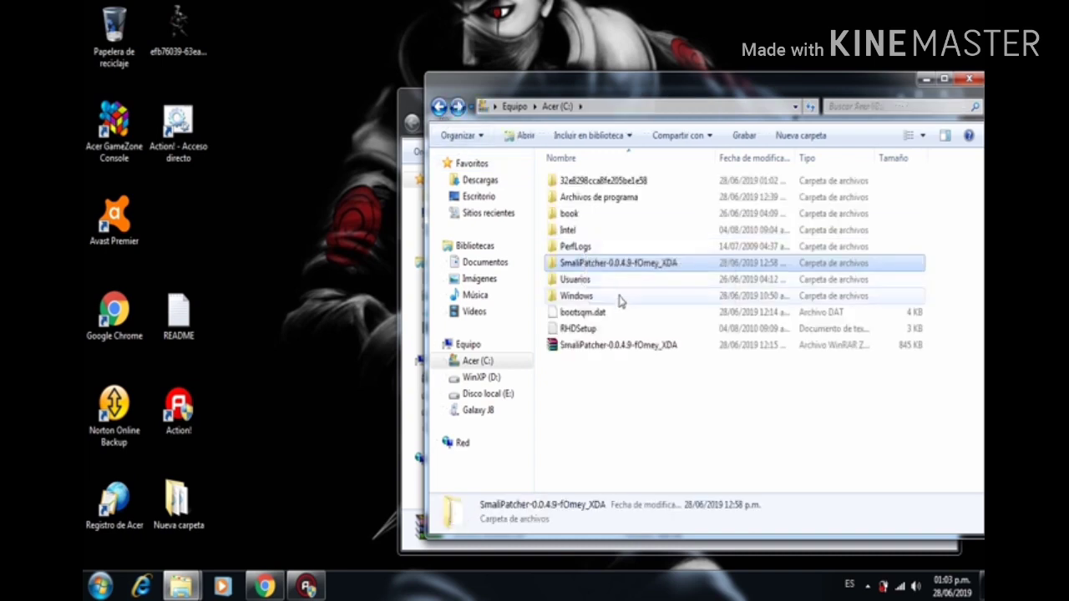
key(shift+Delete)
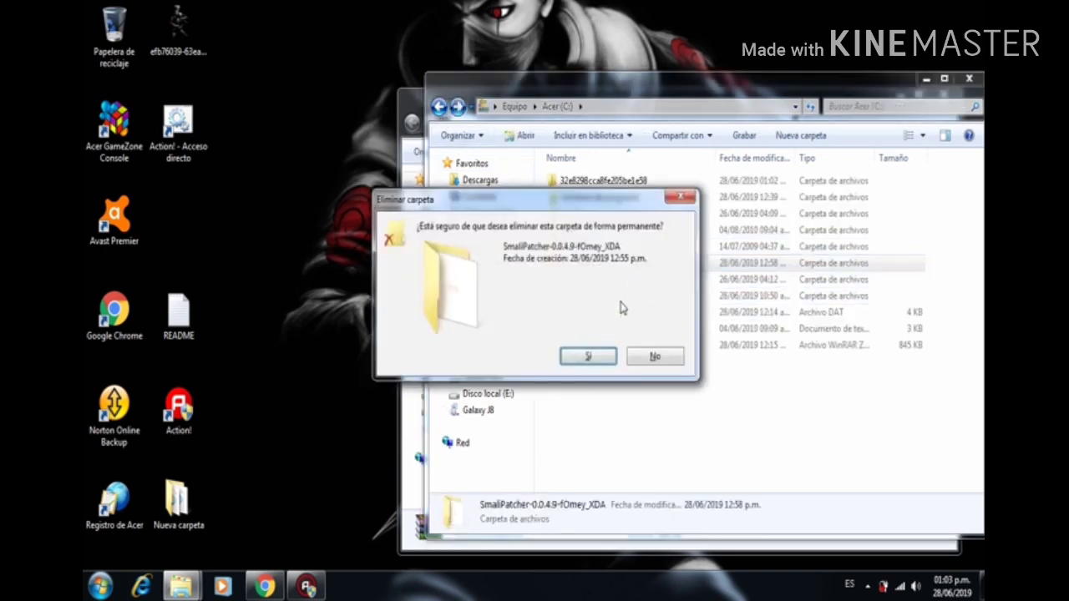
click(590, 358)
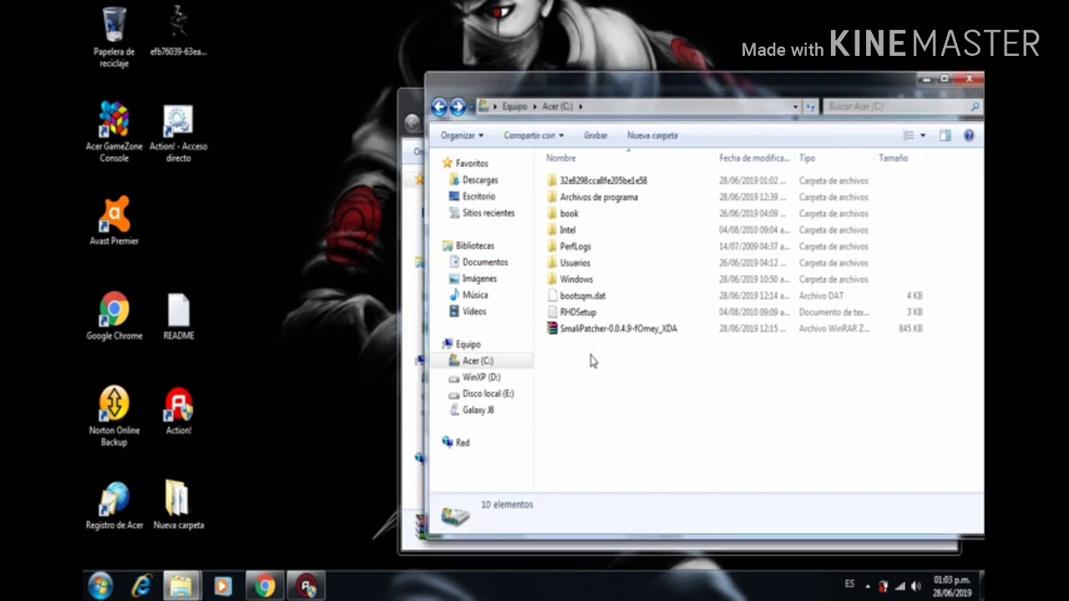
click(600, 335)
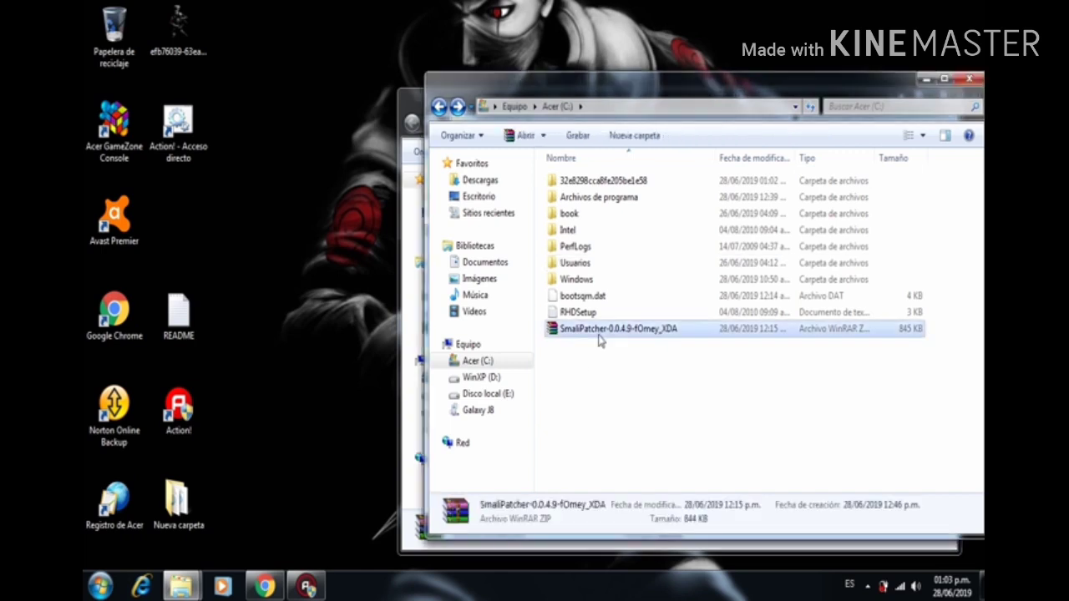
key(shift+Delete)
click(589, 357)
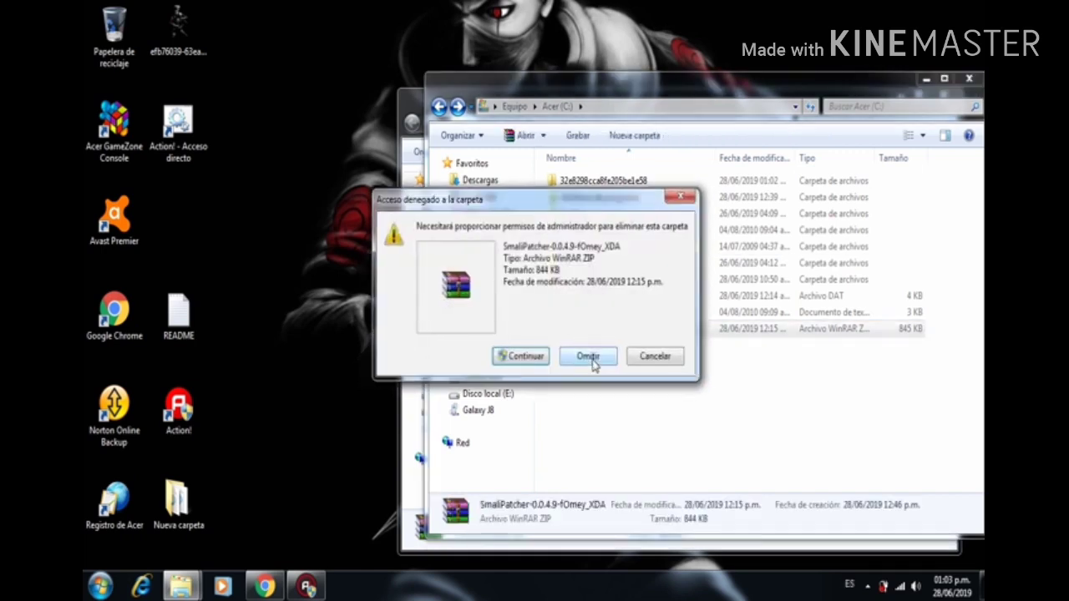
click(538, 359)
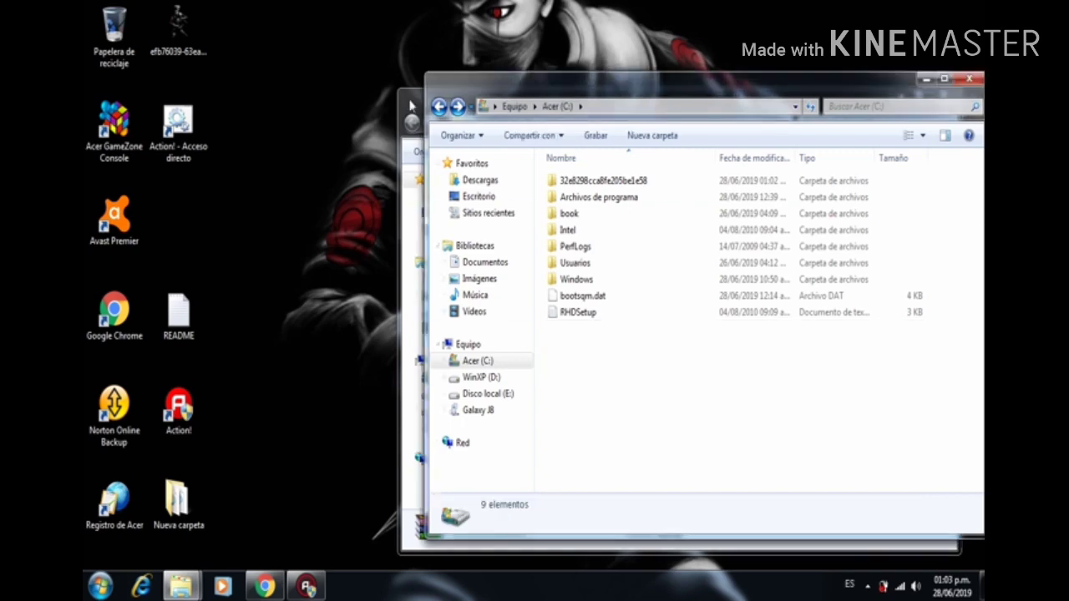
Copy the SmaliPatcher-0.0.4.7-fOmey_XDA archive from the parche smali folder to drive C:, granting administrator permission
click(411, 106)
click(566, 287)
click(591, 216)
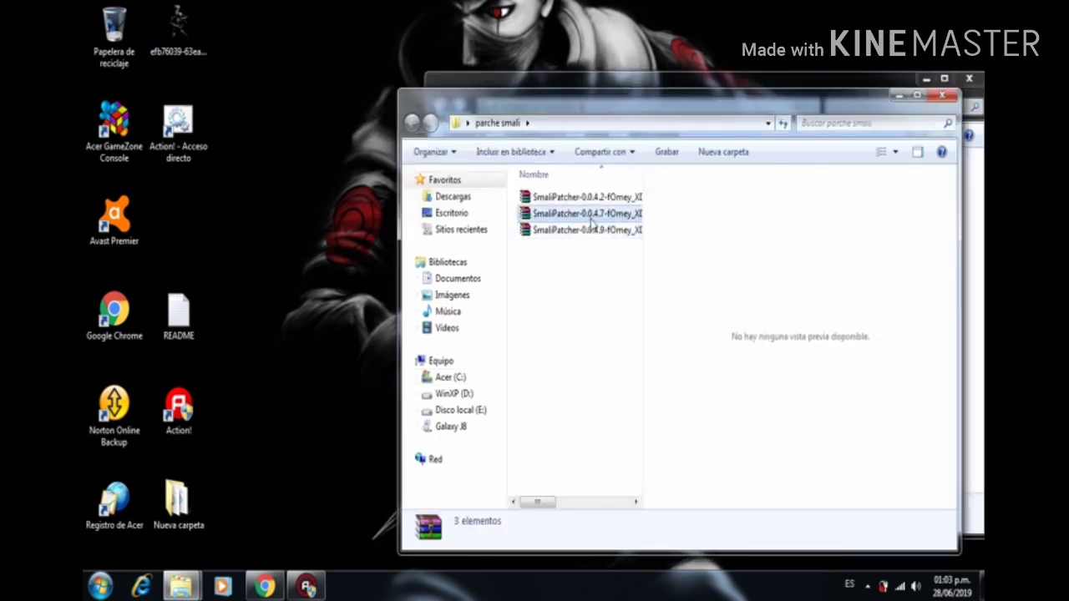
right_click(589, 216)
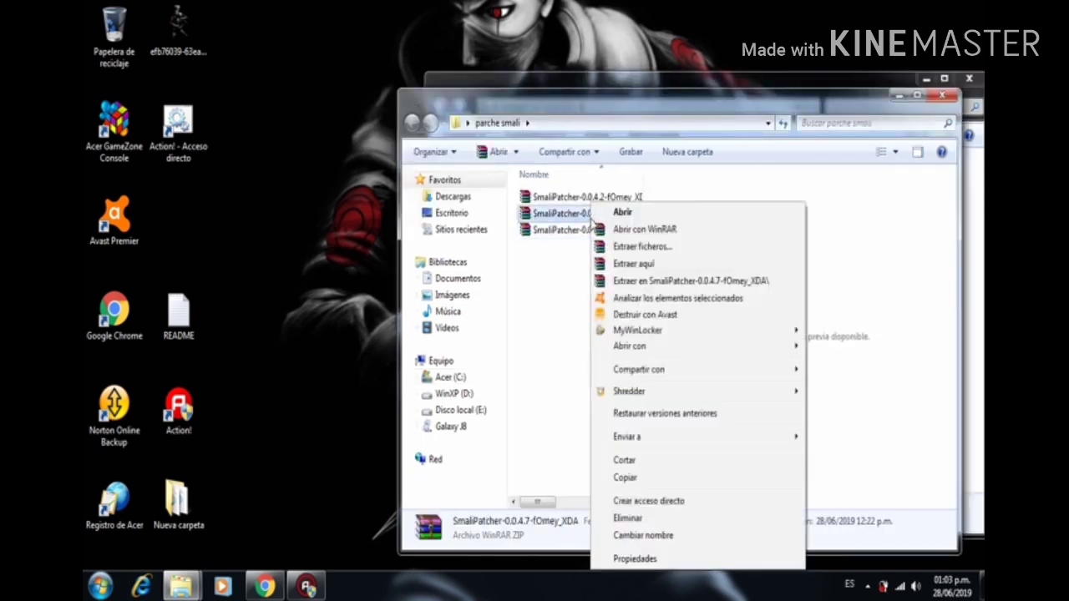
click(628, 478)
click(968, 443)
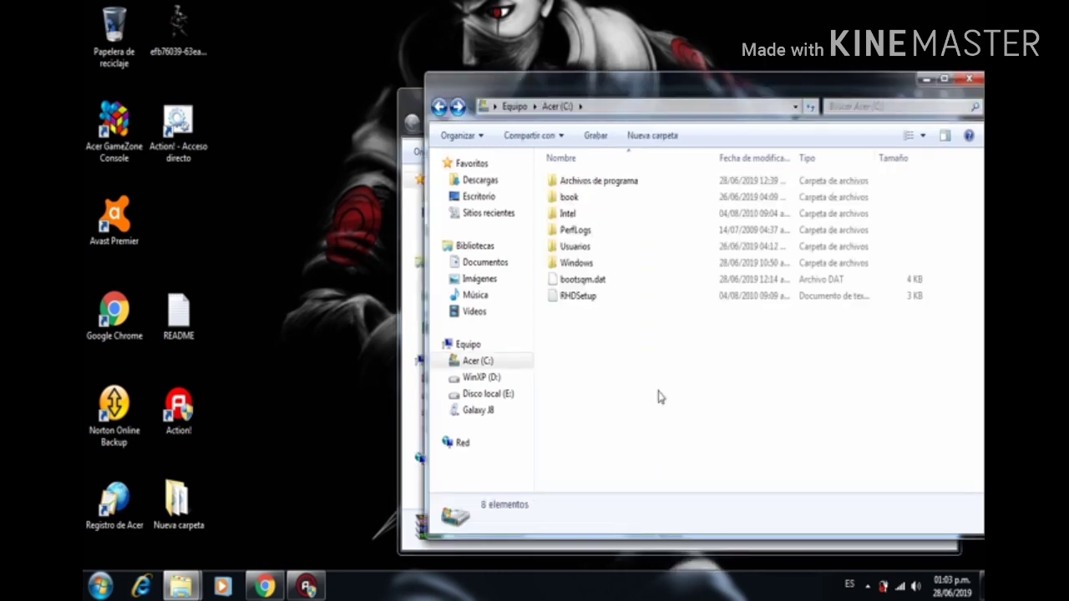
right_click(658, 398)
click(704, 292)
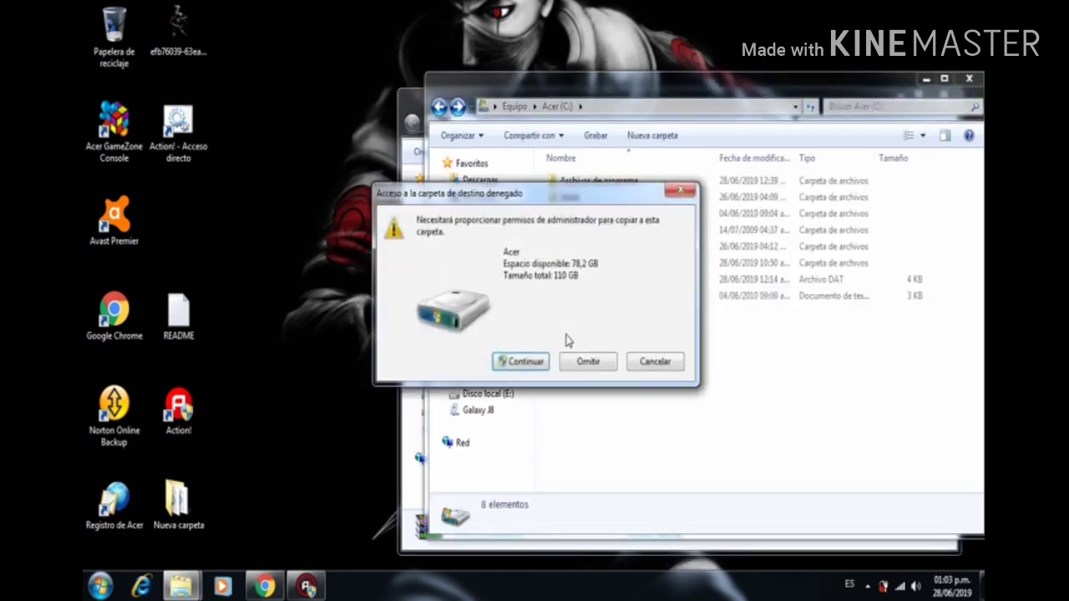
click(524, 361)
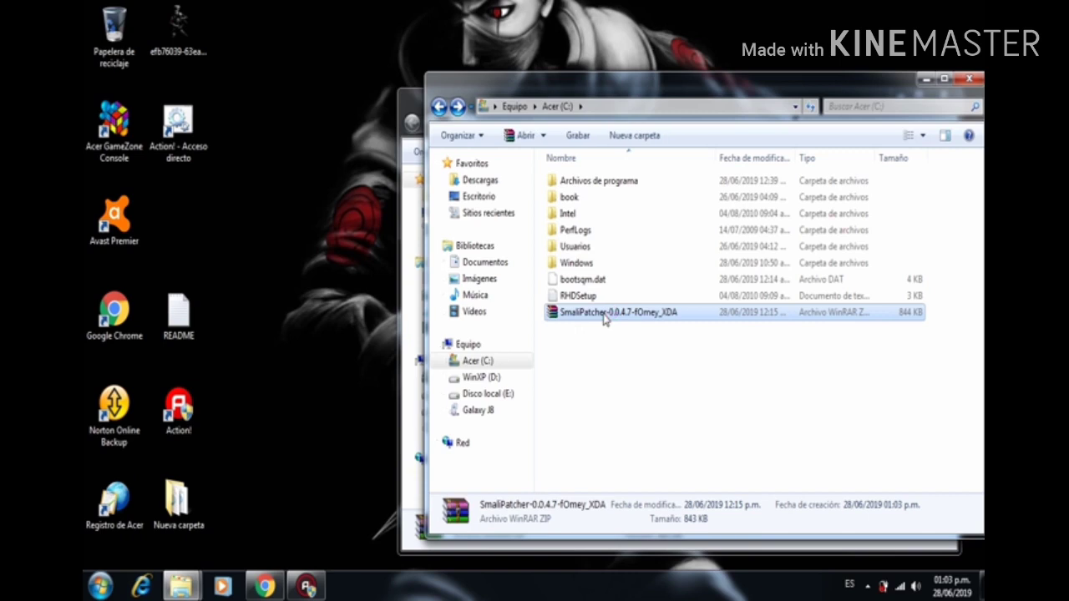
Extract the SmaliPatcher-0.0.4.7-fOmey_XDA archive into its own folder on drive C: and open that folder
right_click(604, 318)
click(650, 309)
double_click(618, 329)
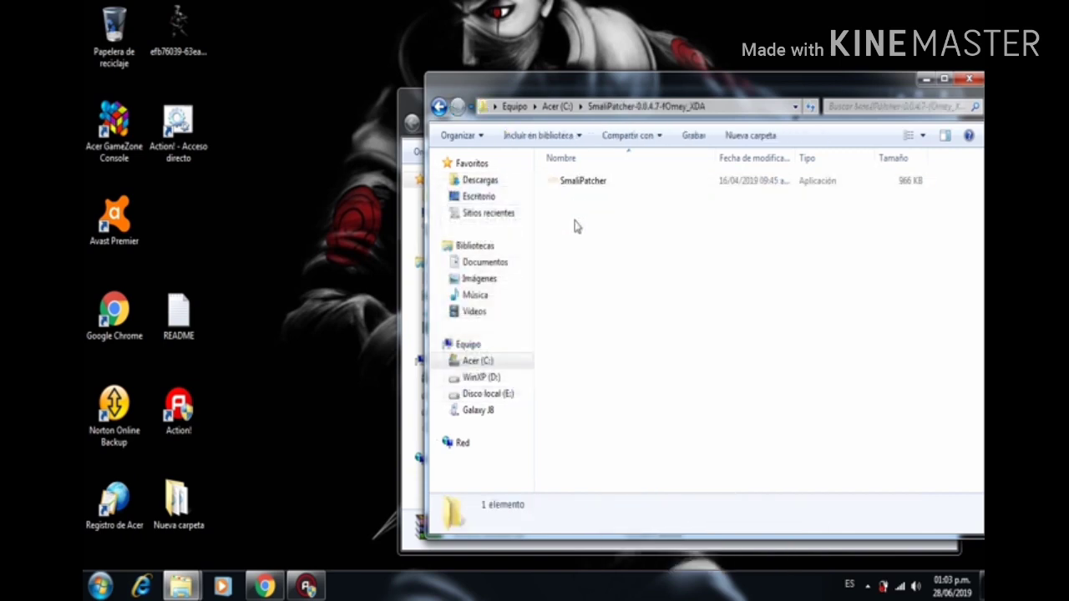
Run SmaliPatcher 0.0.4.7 as administrator, patch the phone over ADB with Mock locations and Signature spoofing, and close the patcher
right_click(575, 181)
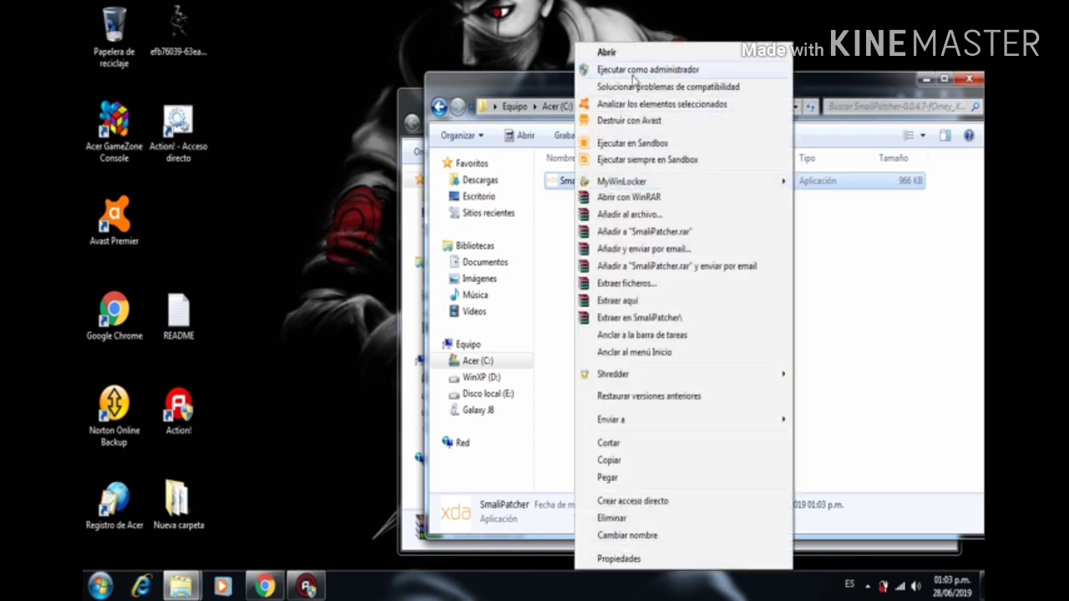
click(648, 70)
click(779, 349)
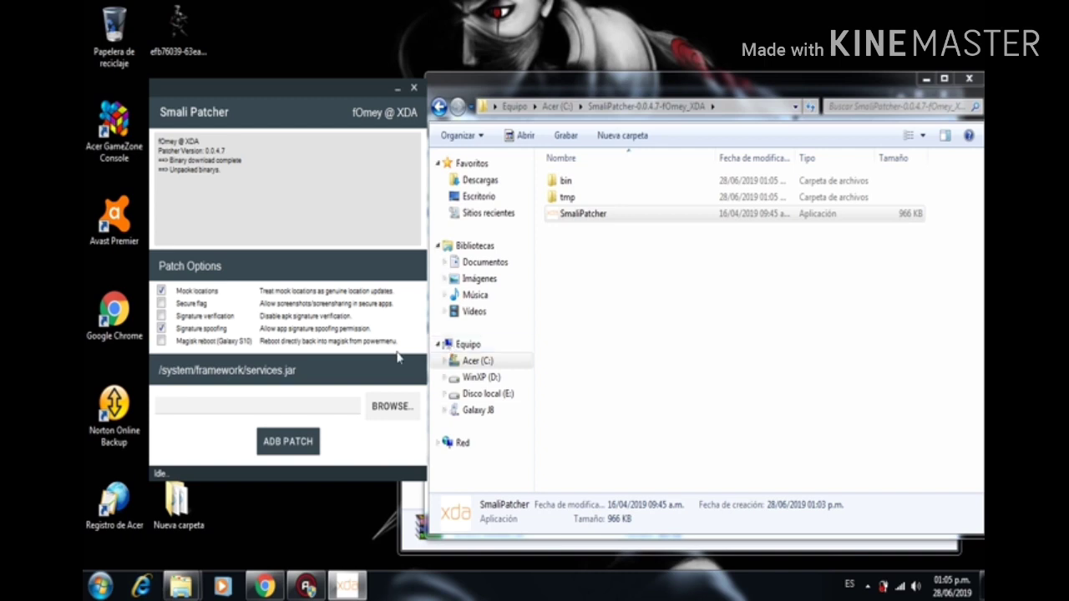
click(289, 442)
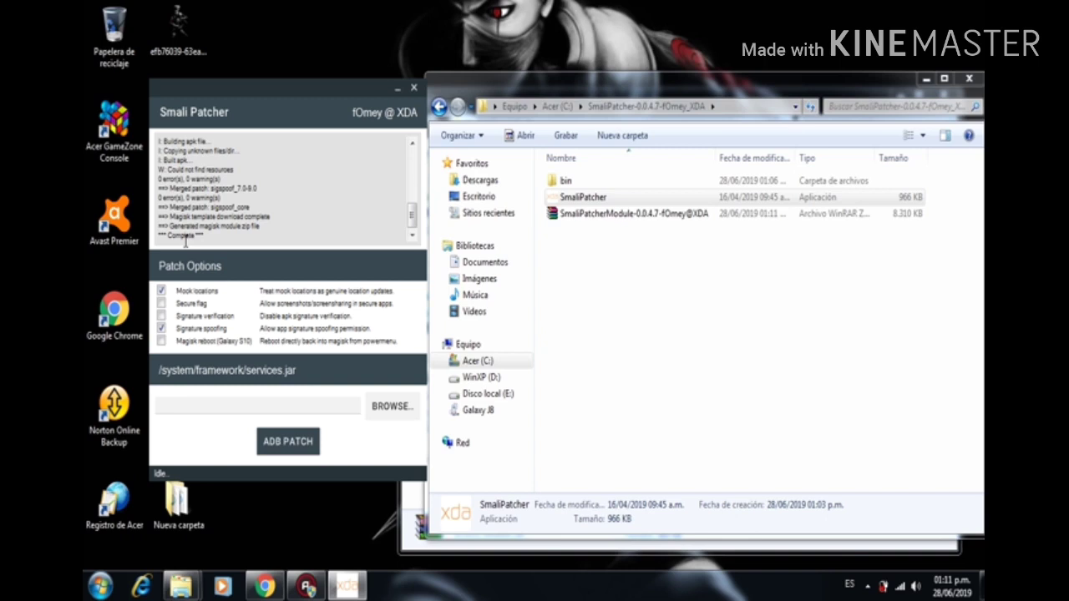
click(413, 89)
Copy the generated SmaliPatcherModule-0.0.4.7-fOmey@XDA archive to the Galaxy J8's Phone storage
drag(566, 91, 464, 69)
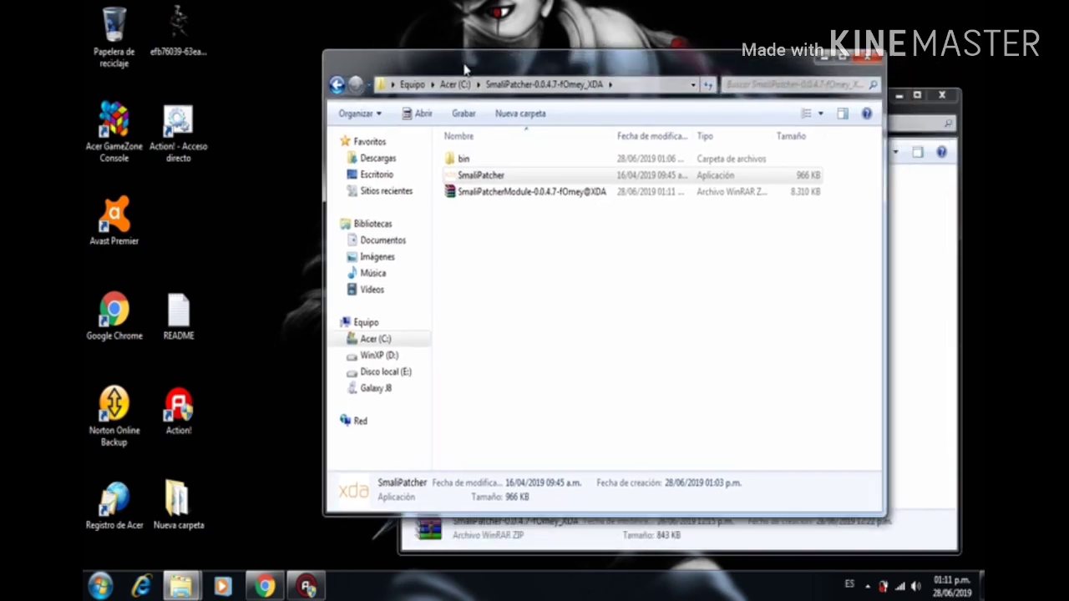
click(578, 337)
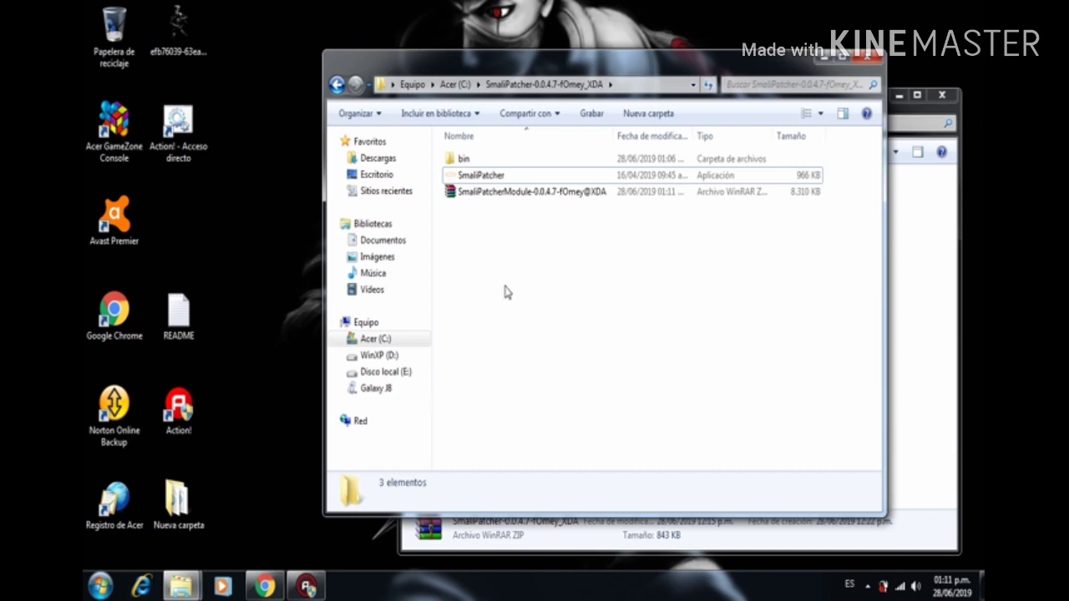
click(491, 197)
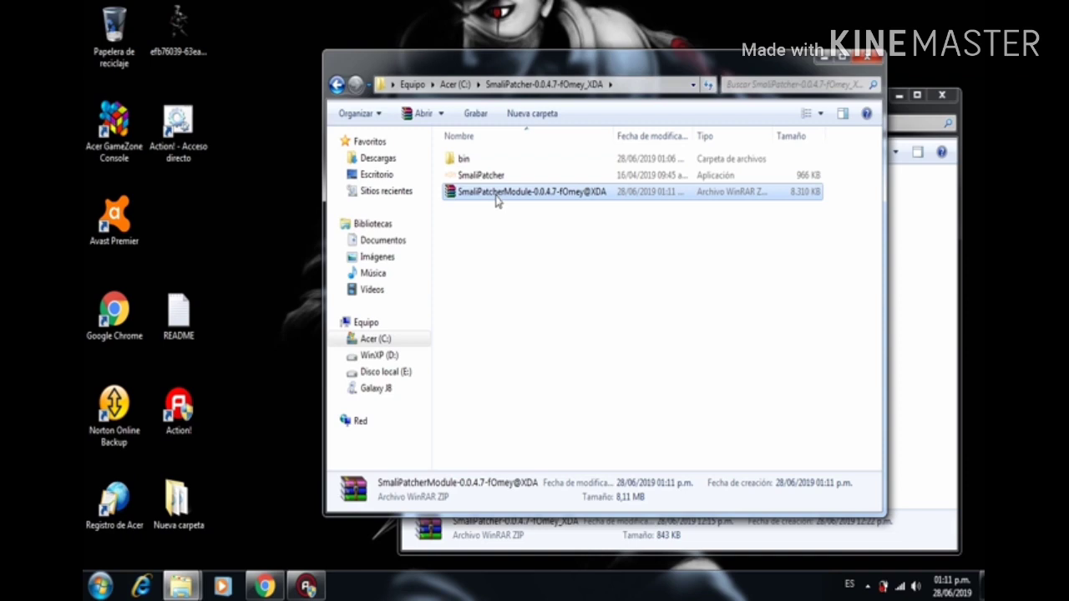
right_click(496, 200)
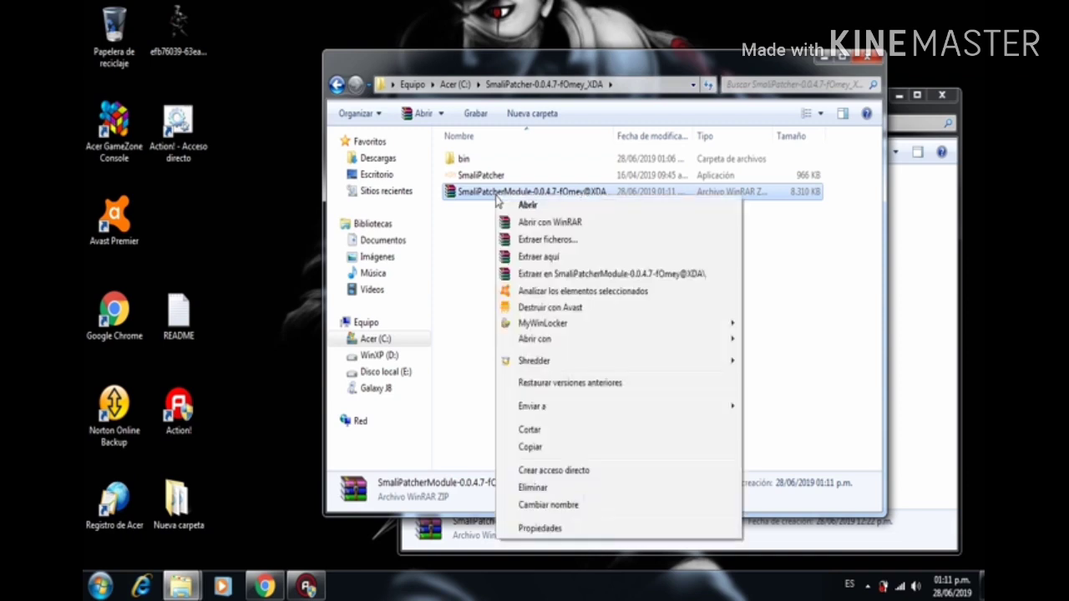
click(531, 448)
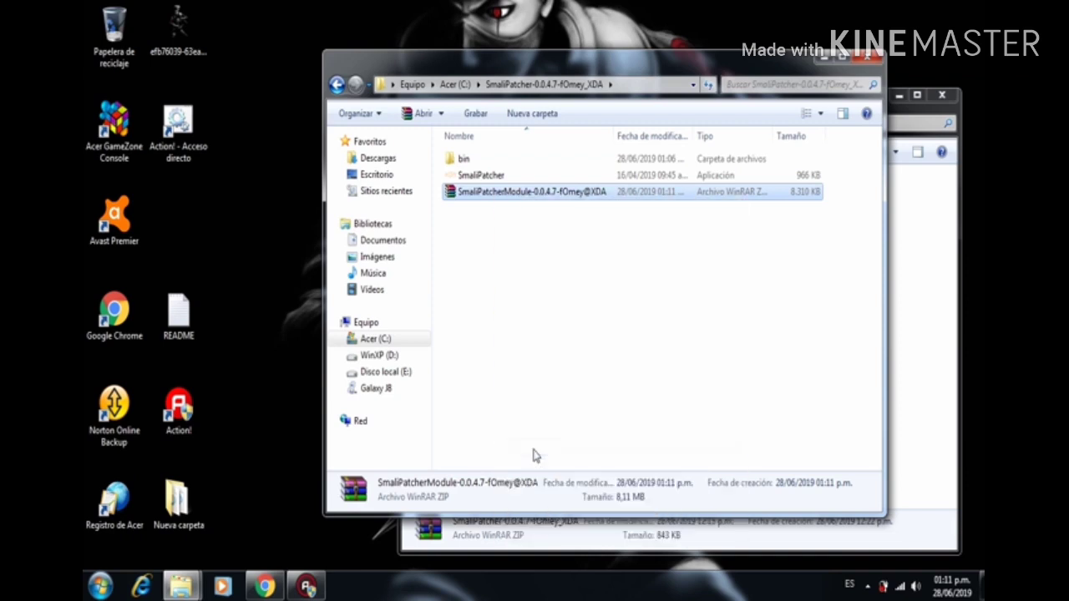
click(370, 393)
double_click(513, 157)
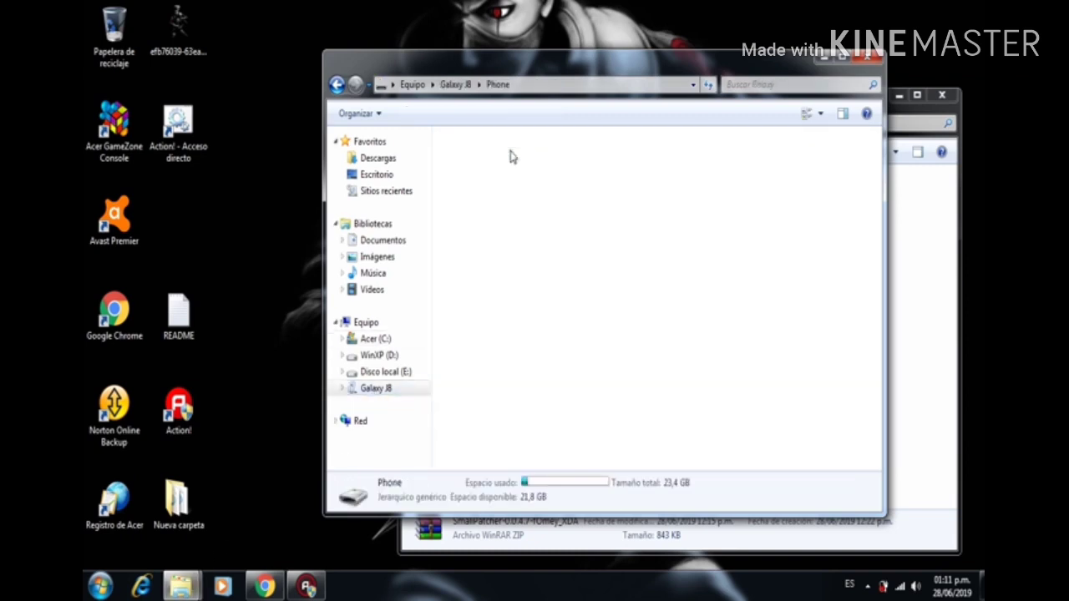
right_click(836, 332)
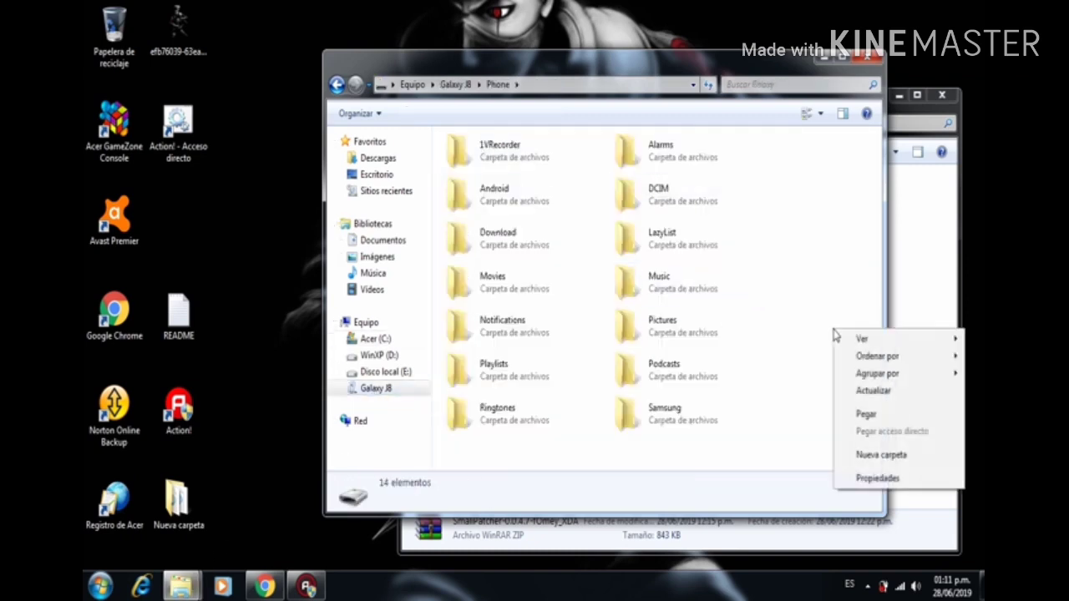
click(860, 413)
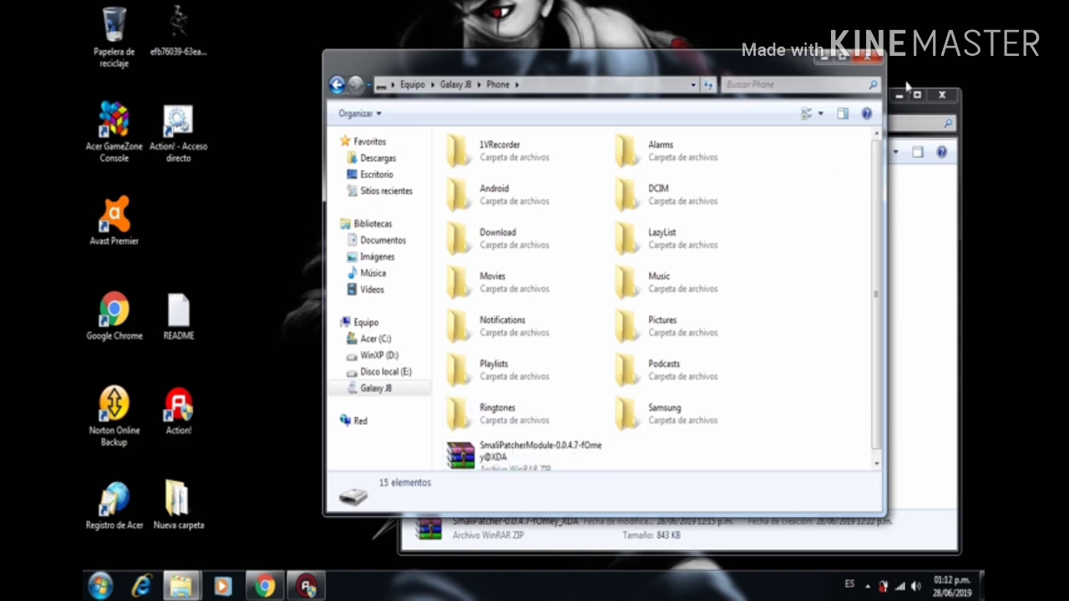
Close the Phone storage window on the PC and open the modules list in Magisk Manager on the Galaxy J8
click(868, 56)
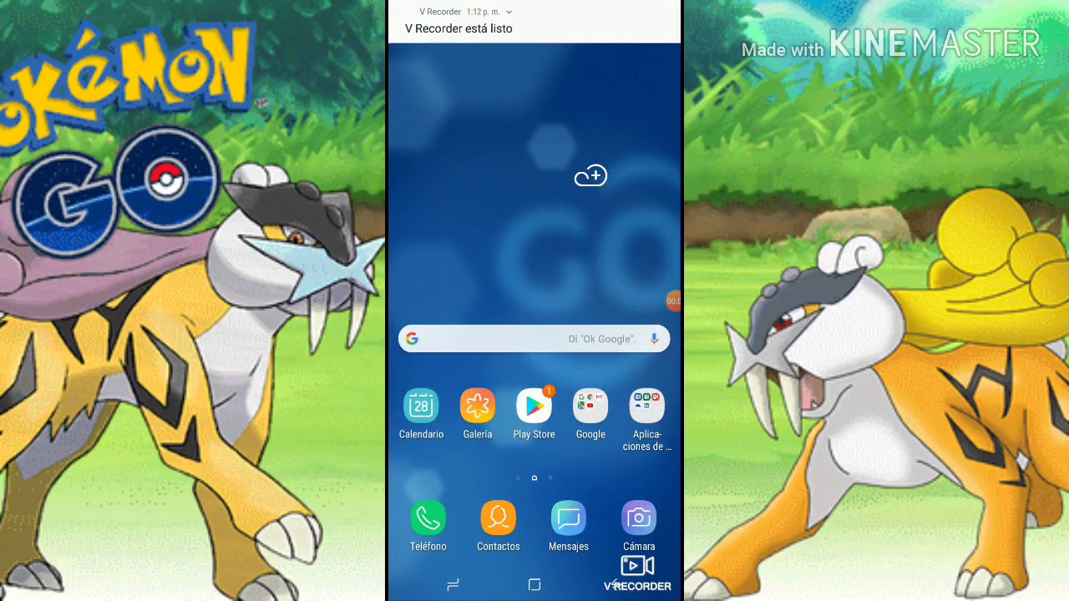
drag(534, 467, 535, 208)
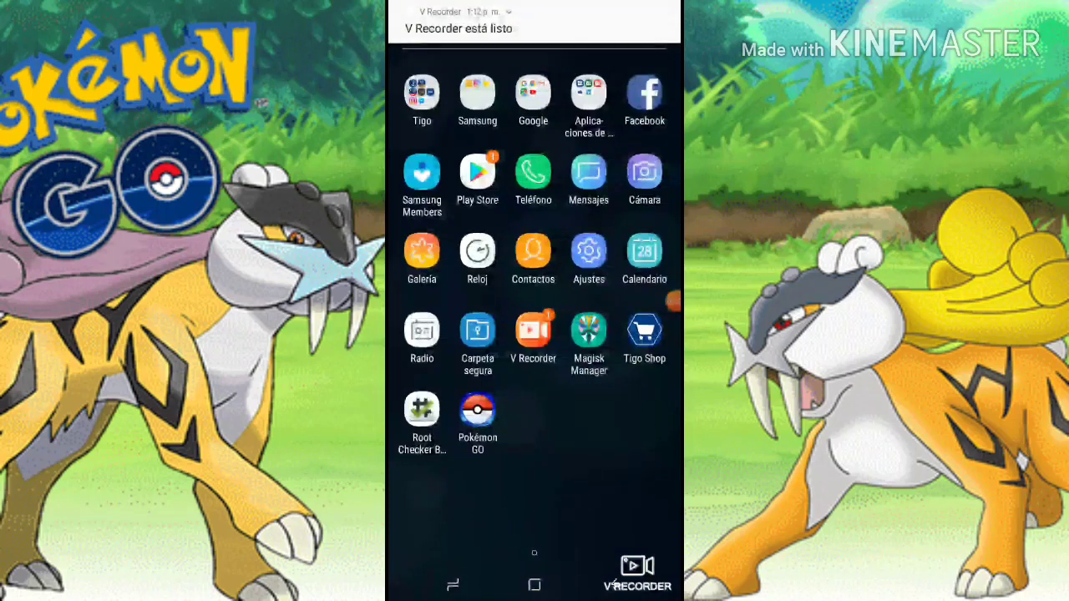
click(589, 331)
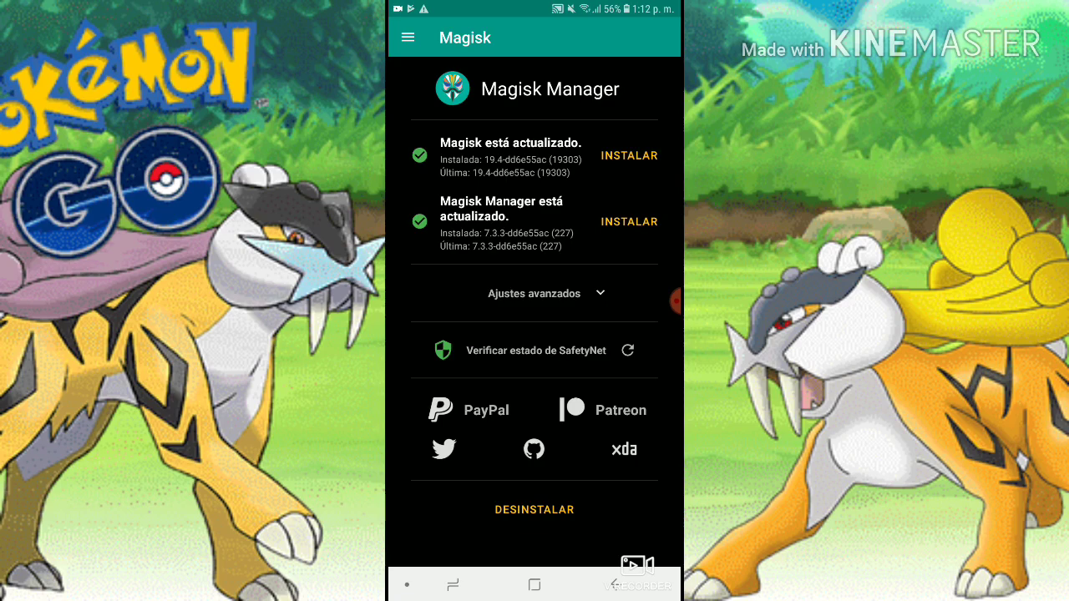
click(408, 38)
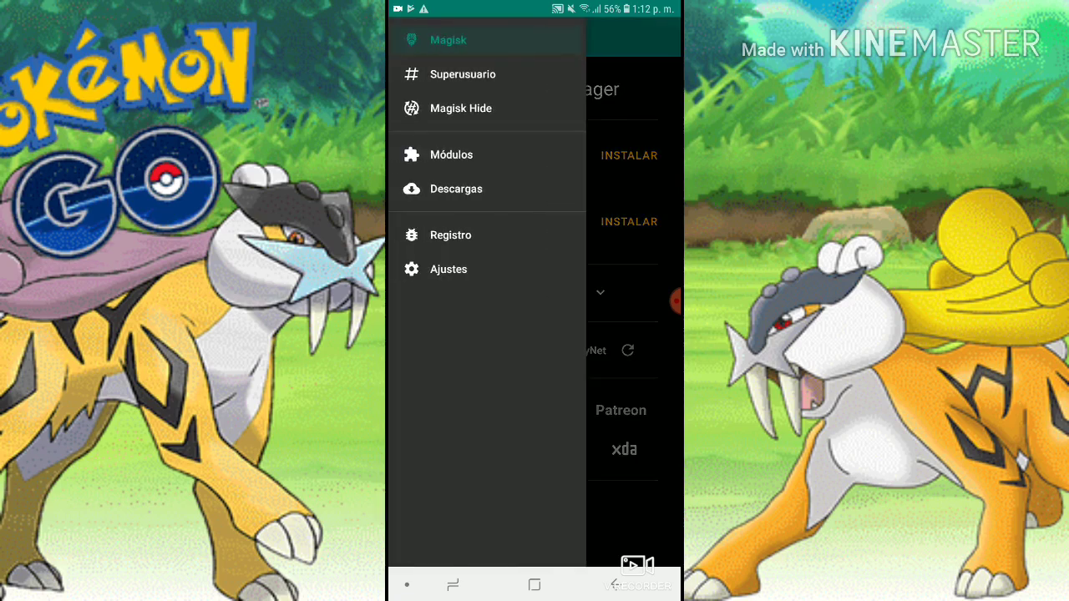
click(452, 154)
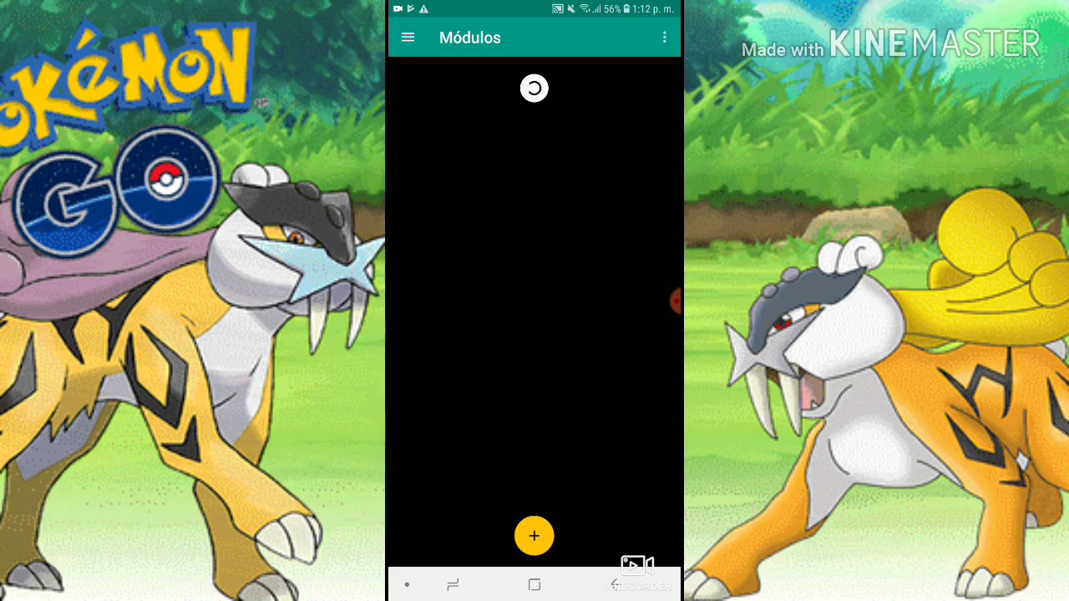
Install the SmaliPatcher archive from the Galaxy J8's internal storage as a Magisk module, allowing Magisk Manager to access the device's files
click(535, 536)
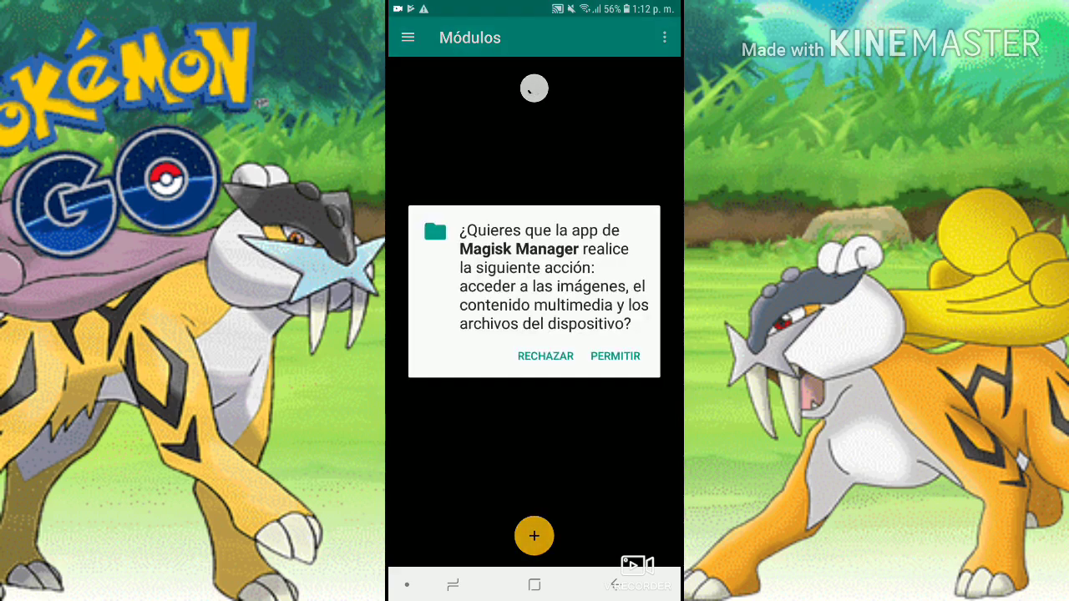
click(616, 356)
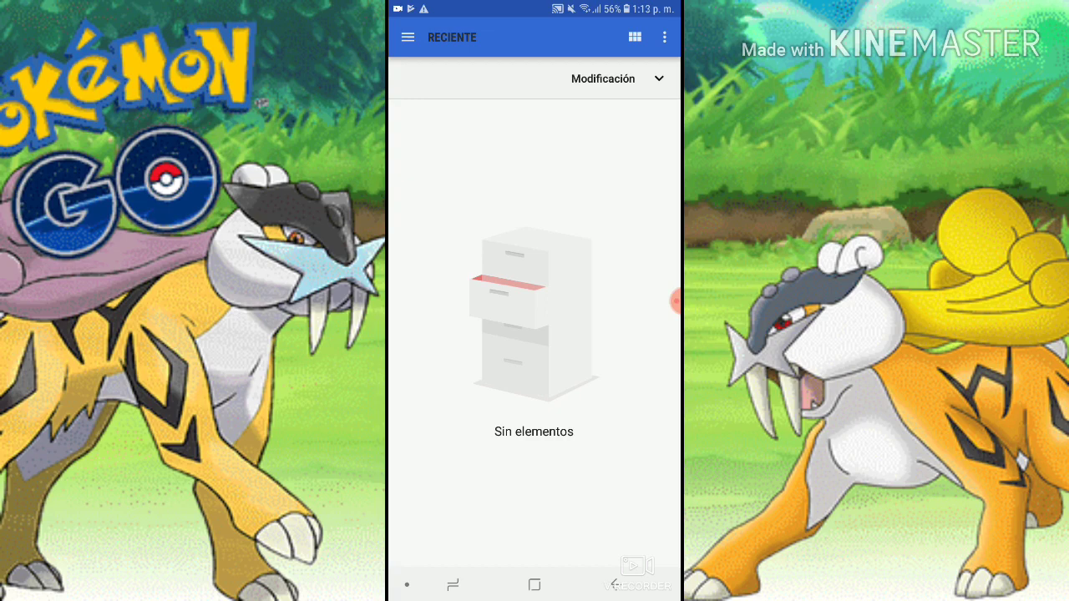
click(664, 37)
click(595, 36)
click(407, 37)
click(469, 168)
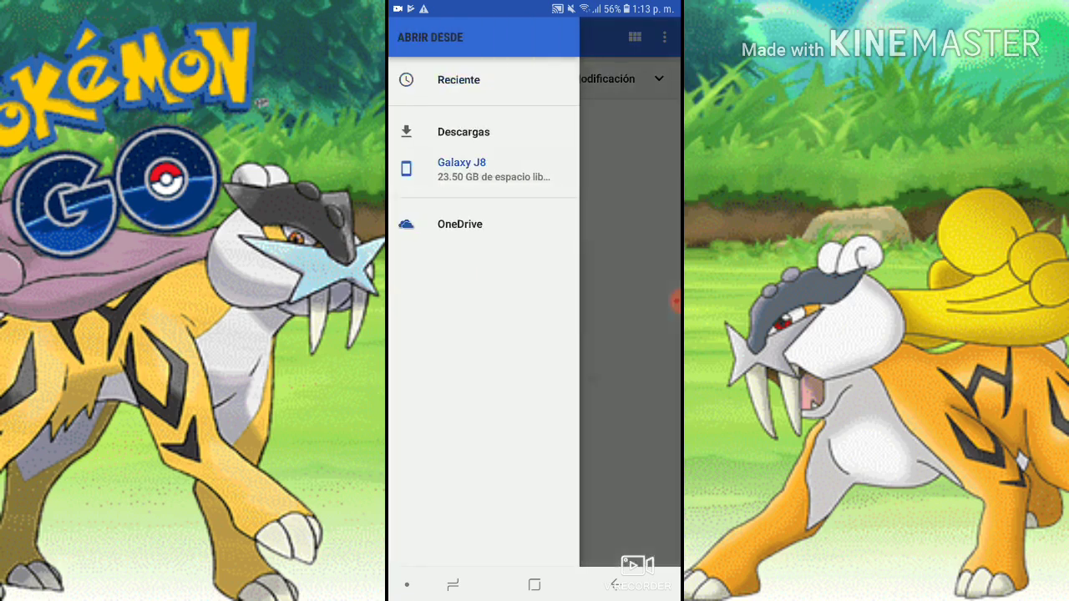
scroll(534, 334, down, 3)
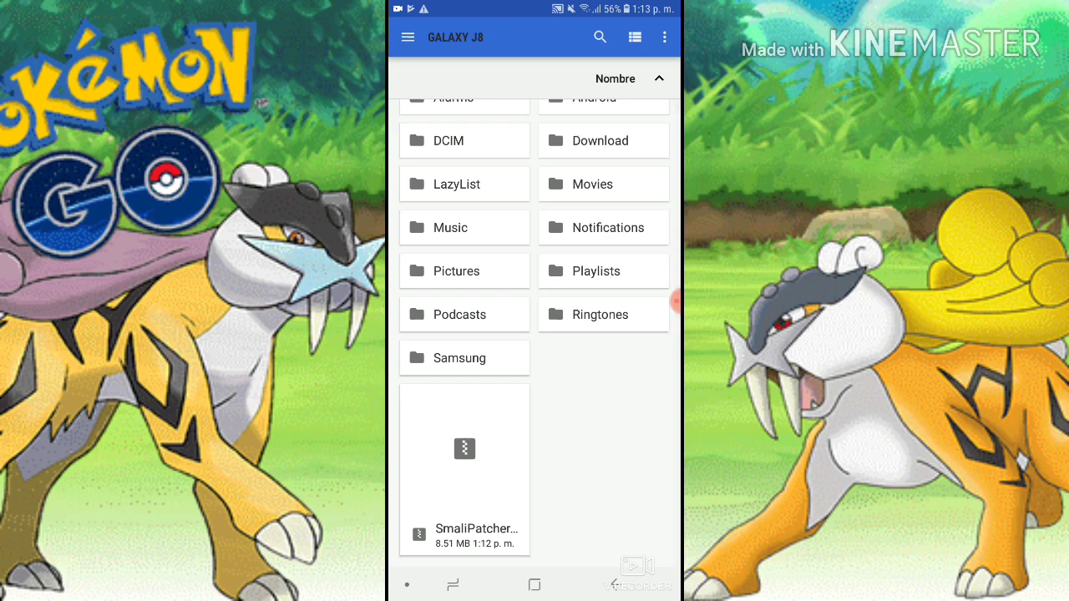
click(464, 467)
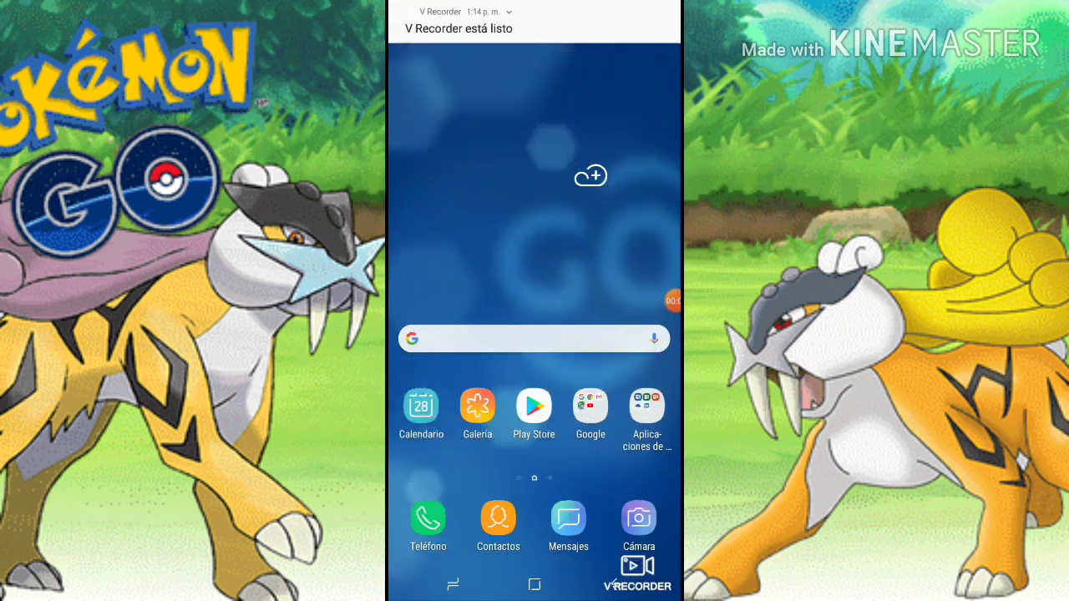
Reopen Magisk Manager and bring up the phone's list of available Wi-Fi networks
drag(535, 501, 535, 251)
click(589, 333)
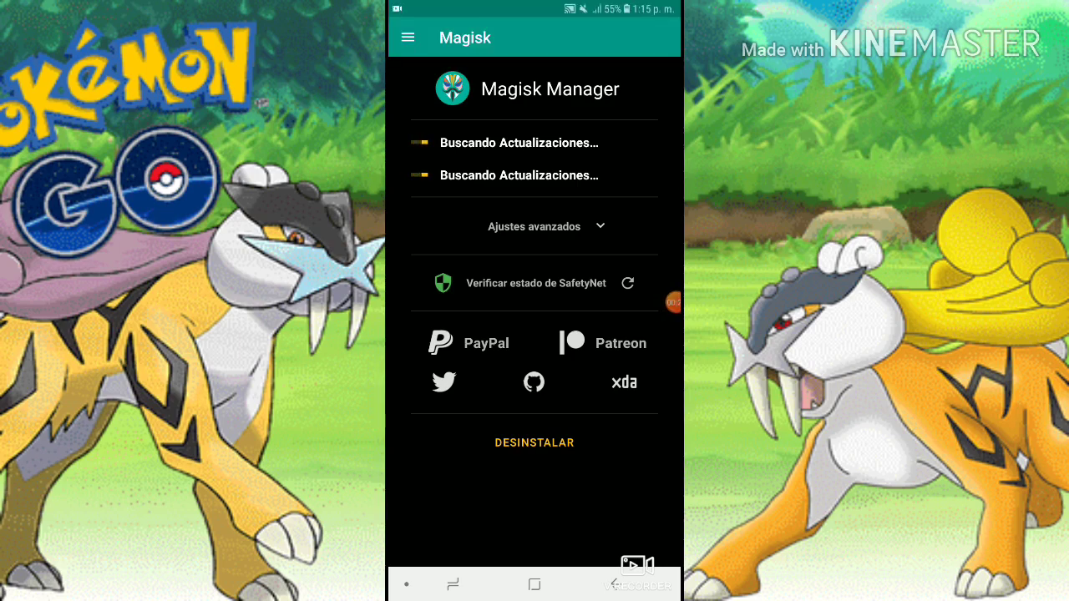
drag(534, 4, 534, 400)
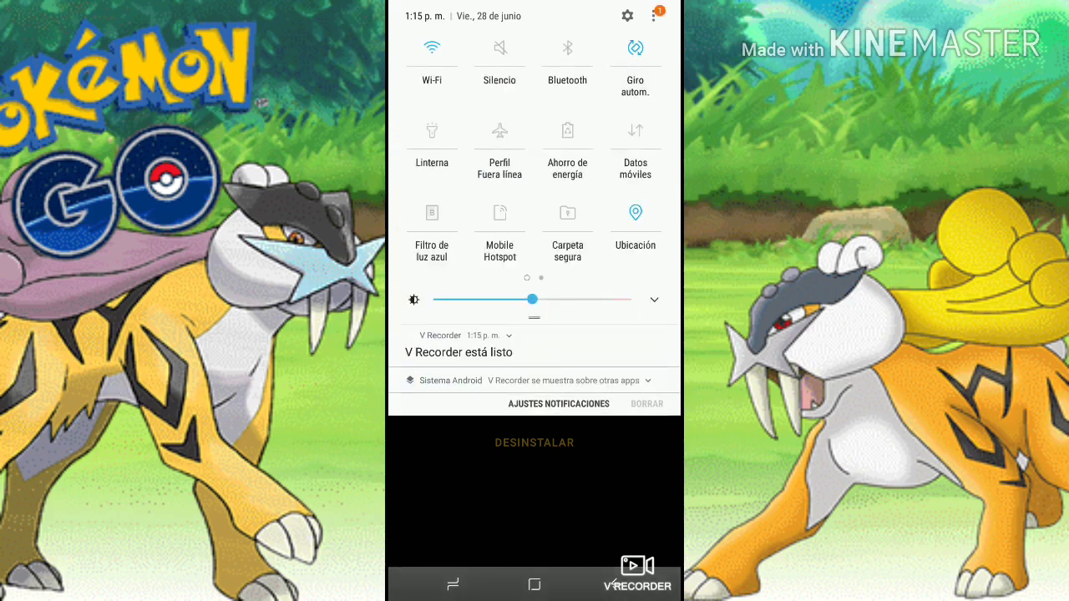
click(432, 80)
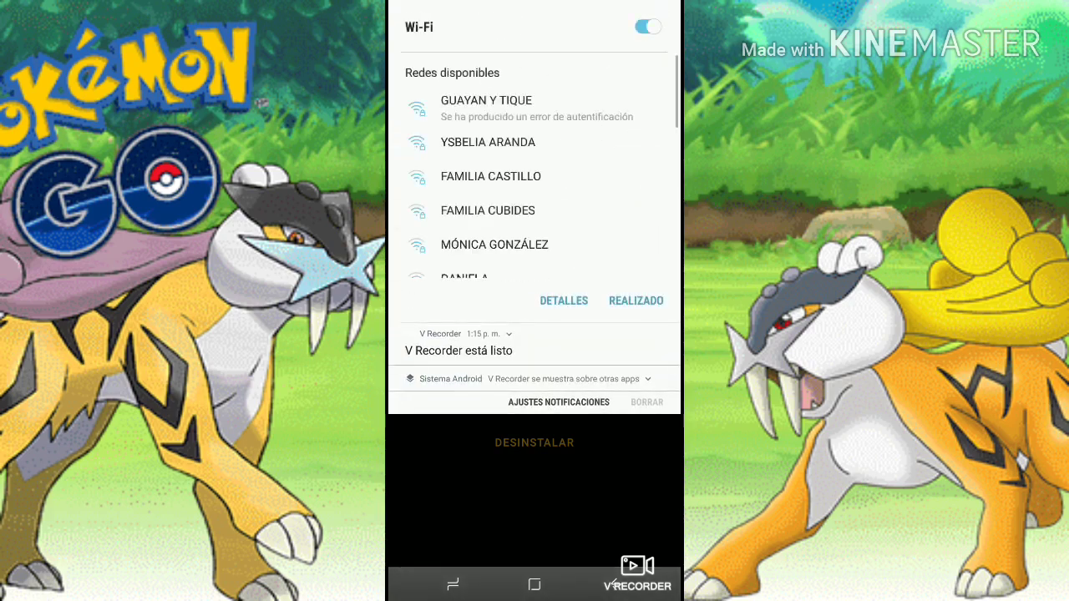